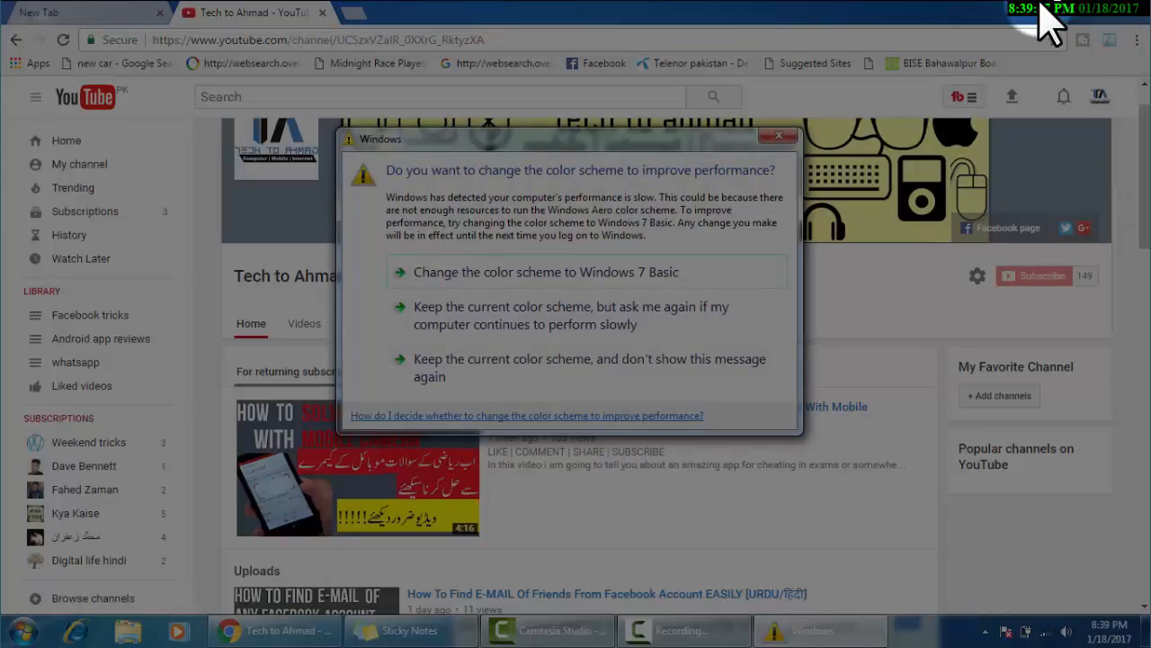
Dismiss the Windows color scheme prompt without changing the scheme
{"action": "left_click", "coordinate": [779, 135]}
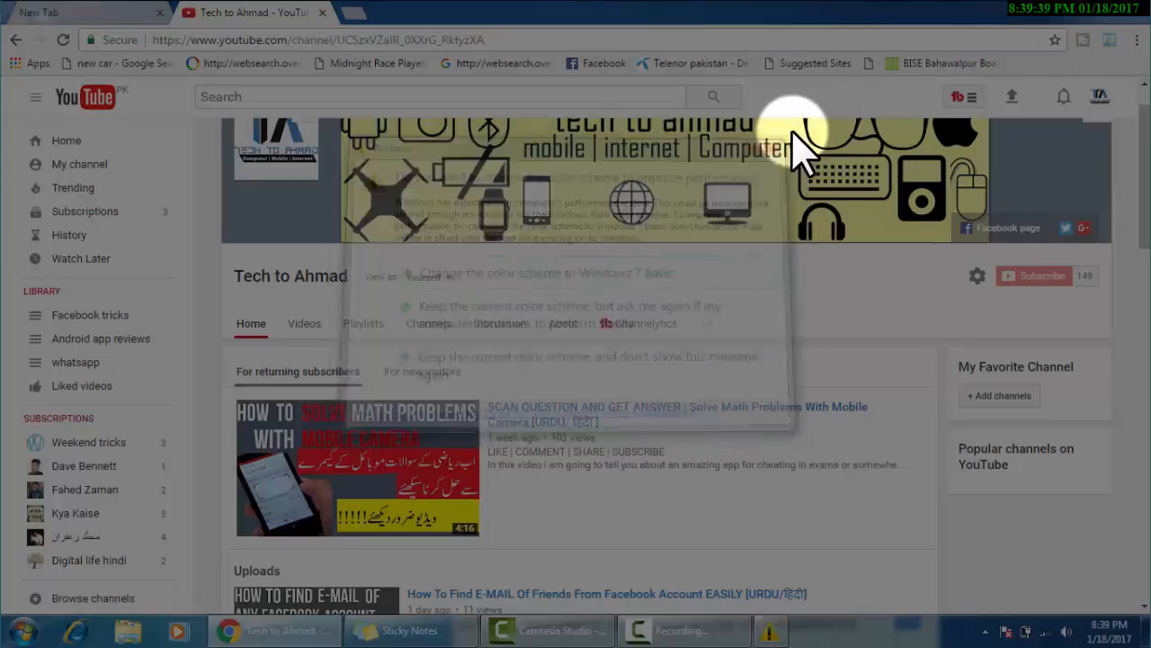
{"action": "scroll", "coordinate": [1140, 180], "scroll_direction": "up", "scroll_amount": 1}
{"action": "scroll", "coordinate": [1141, 162], "scroll_direction": "up", "scroll_amount": 1}
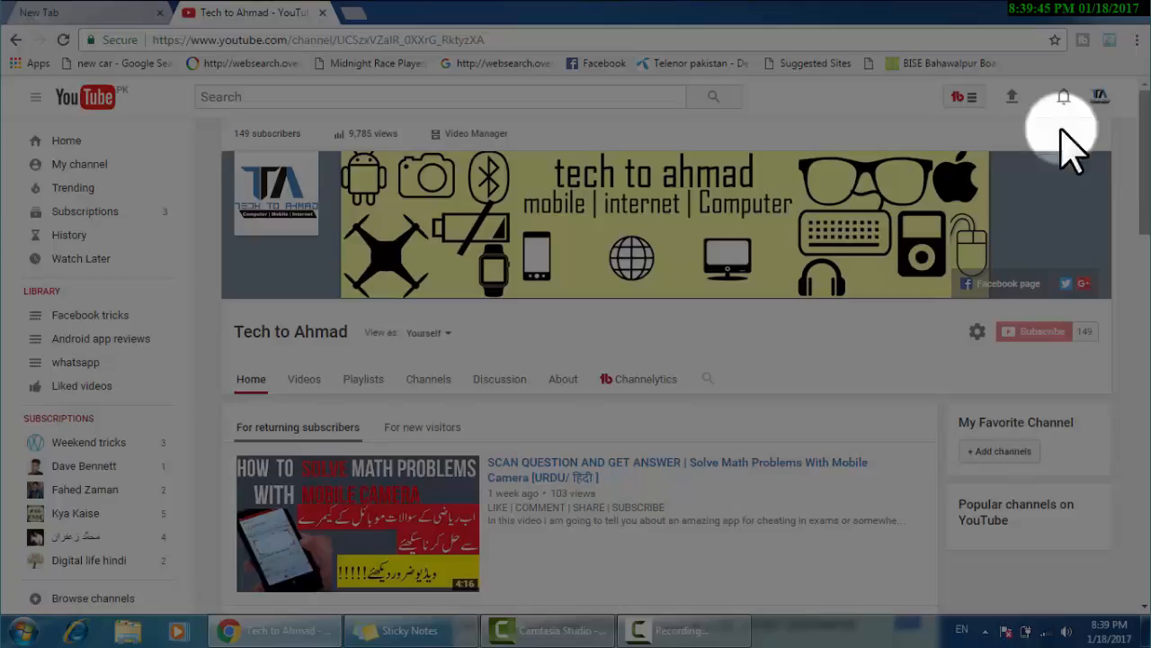
Search Google for "facebook social toolkit" in a new browser tab
{"action": "left_click", "coordinate": [356, 13]}
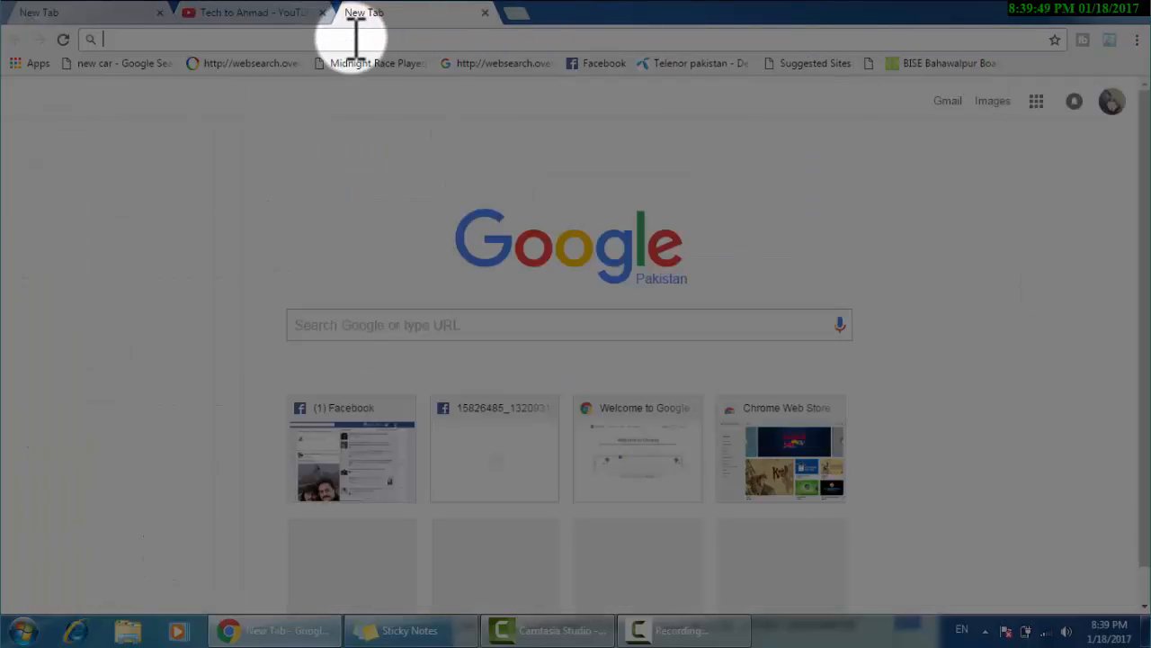
{"action": "type", "text": "facebook"}
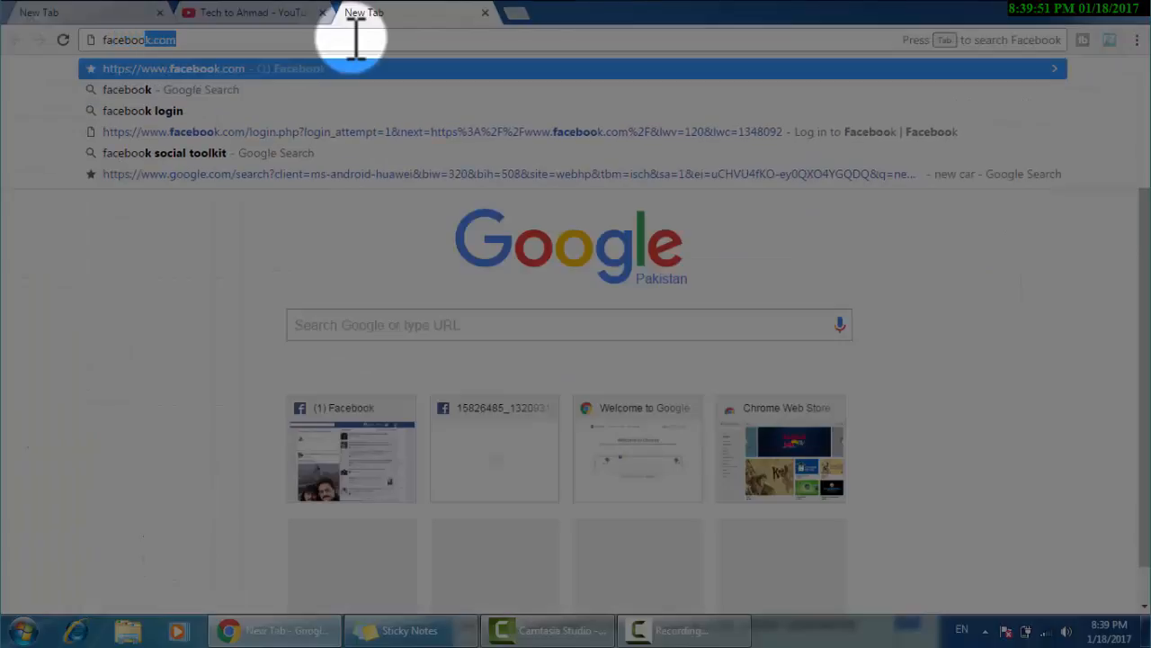
{"action": "type", "text": " social"}
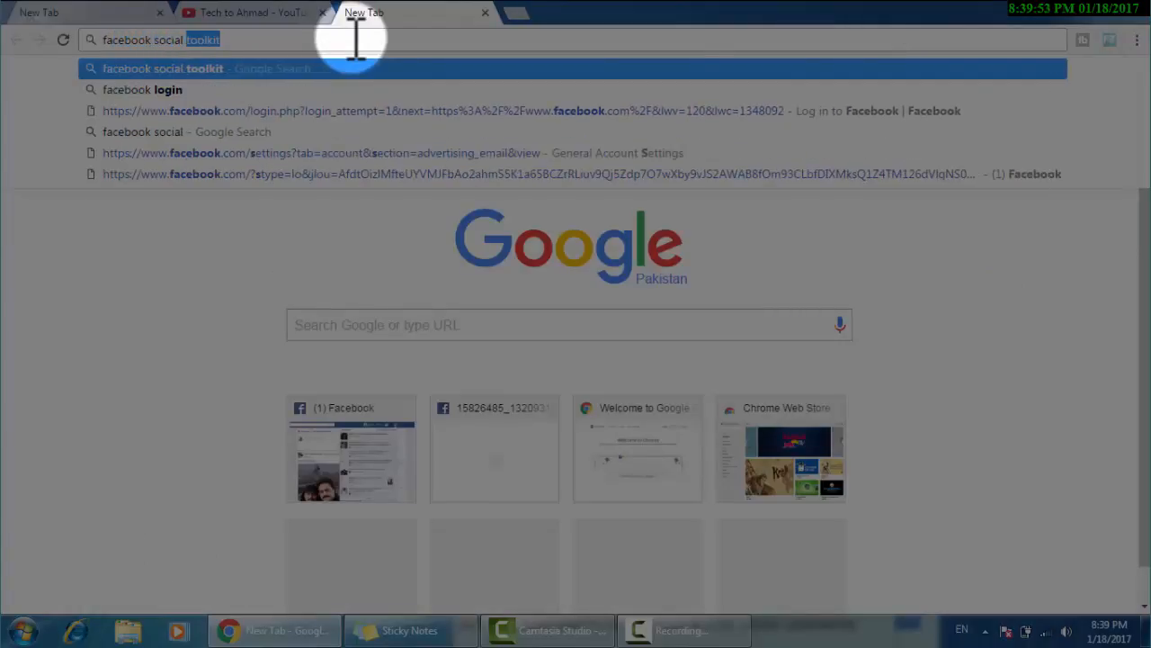
{"action": "key", "text": "Return"}
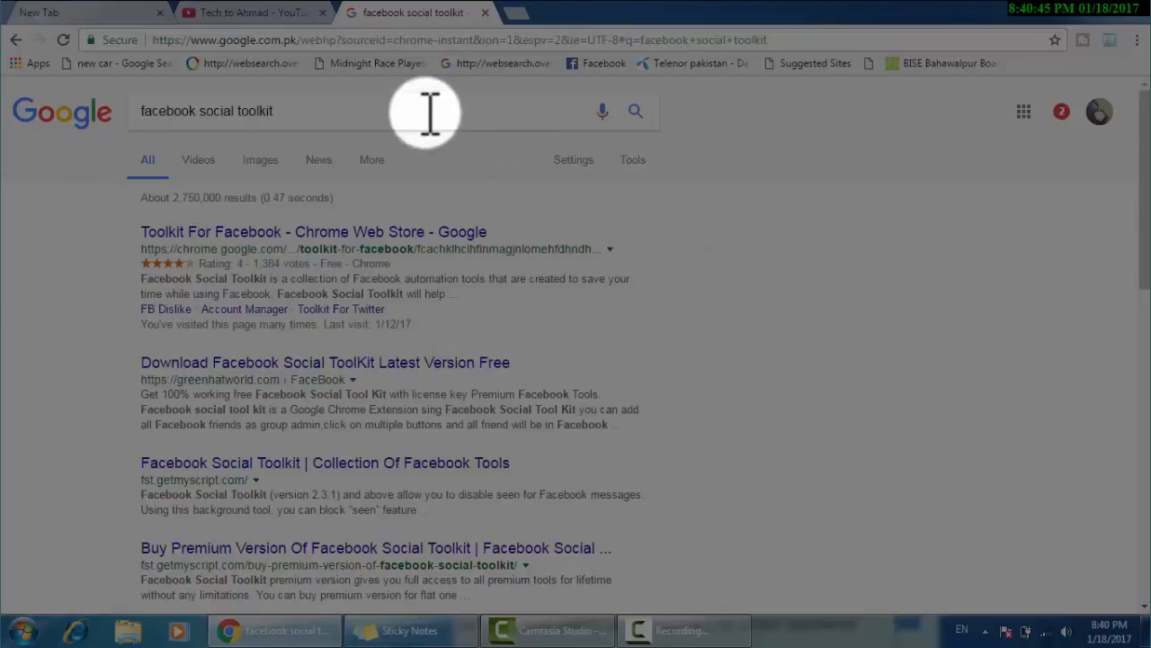
Launch Group Posting Tool 2 from the Facebook Social Toolkit extension, dismissing the recurring color scheme prompt
{"action": "left_click", "coordinate": [266, 13]}
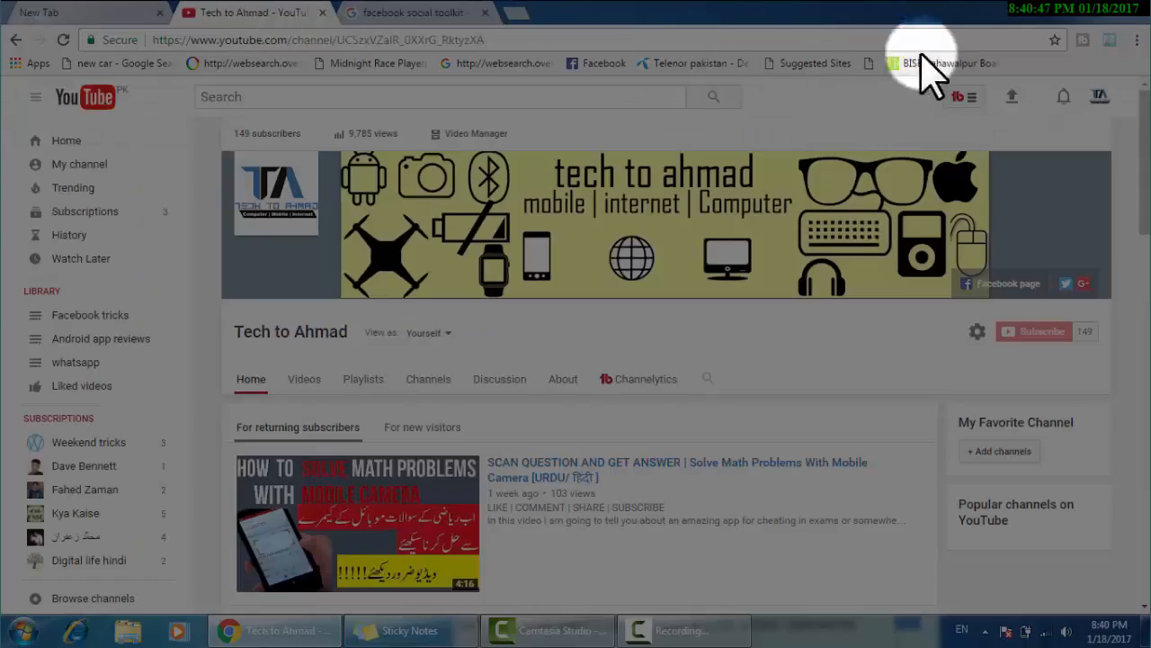
{"action": "left_click", "coordinate": [510, 15]}
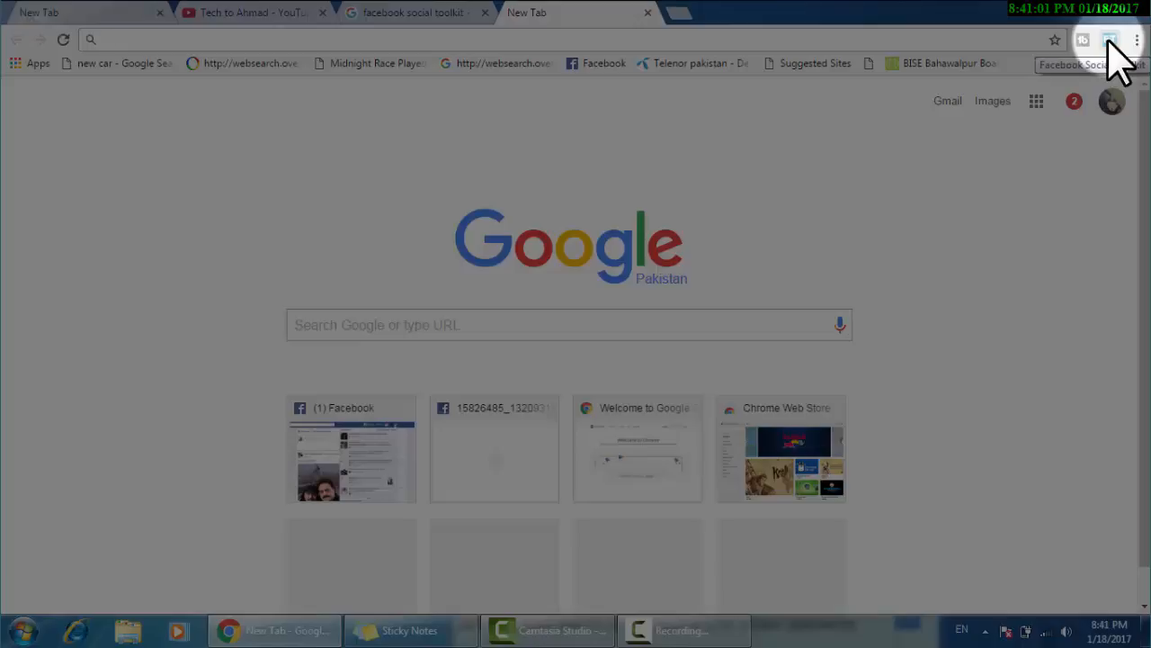
{"action": "left_click", "coordinate": [1110, 40]}
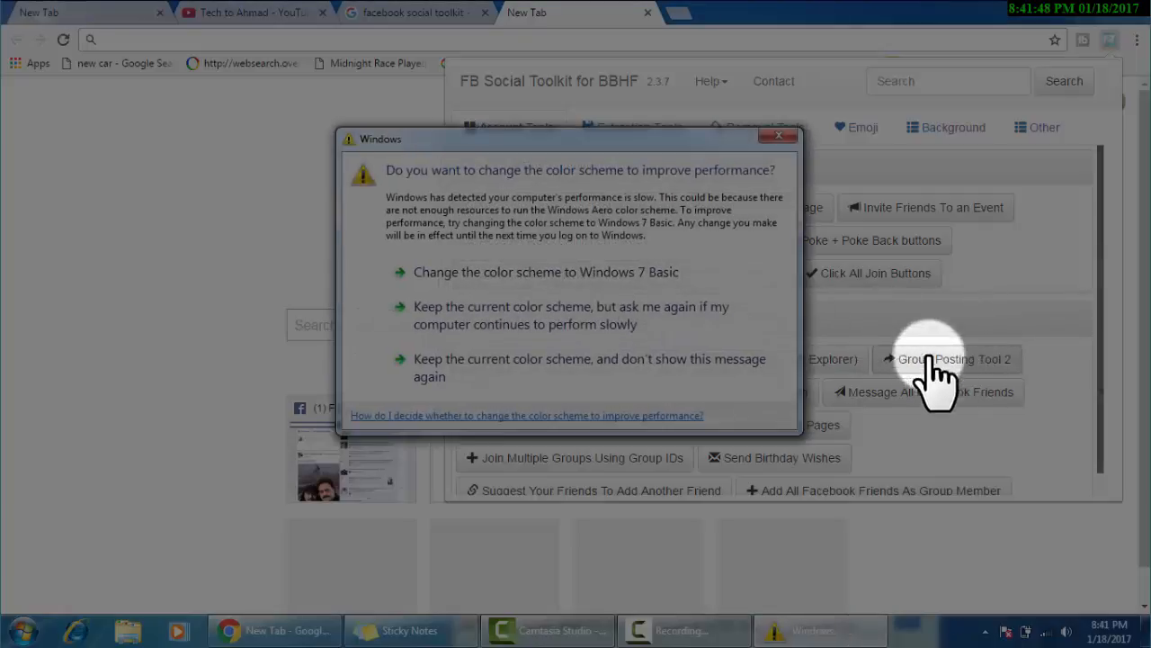
{"action": "left_click", "coordinate": [779, 136]}
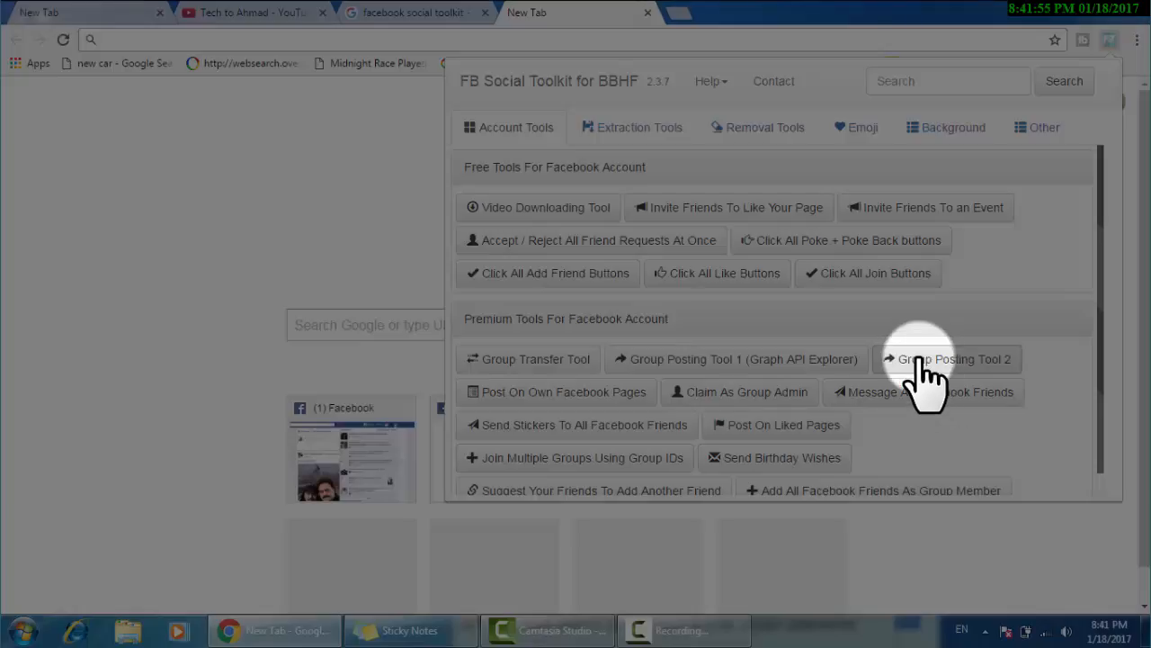
{"action": "left_click", "coordinate": [921, 363]}
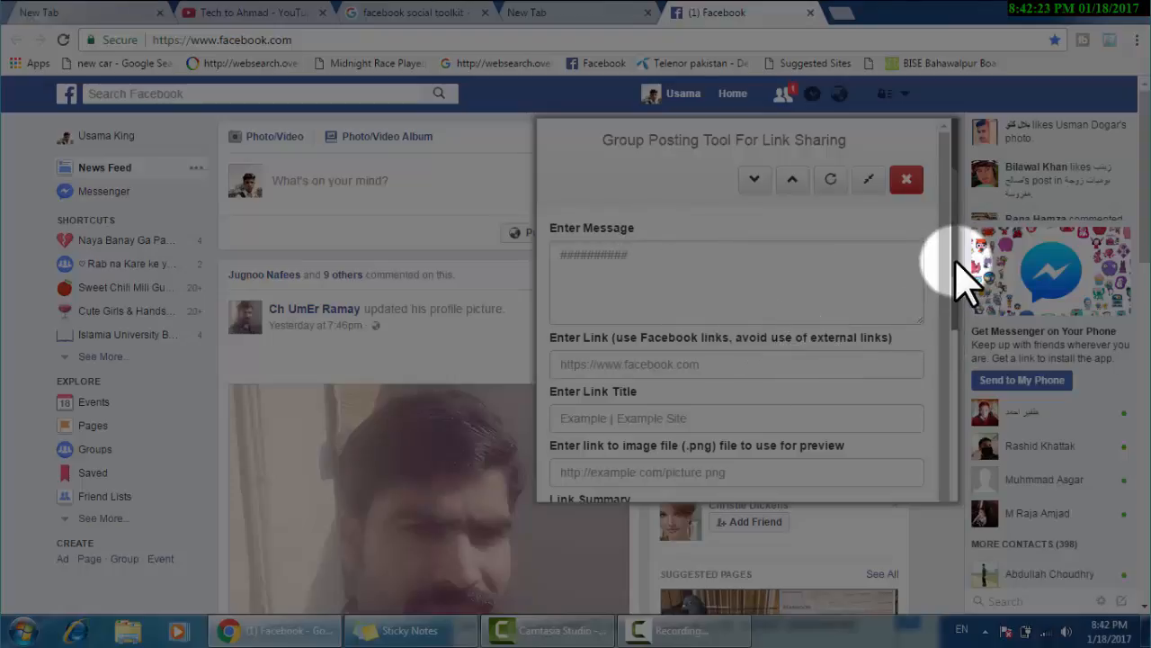
Copy the sticky note's opening text, "HUM APNY SARY RIYAZI K SAWALT..." through "VIDEO DEKHAIYE", into the group posting tool's message field
{"action": "scroll", "coordinate": [954, 326], "scroll_direction": "down", "scroll_amount": 1}
{"action": "scroll", "coordinate": [953, 329], "scroll_direction": "down", "scroll_amount": 4}
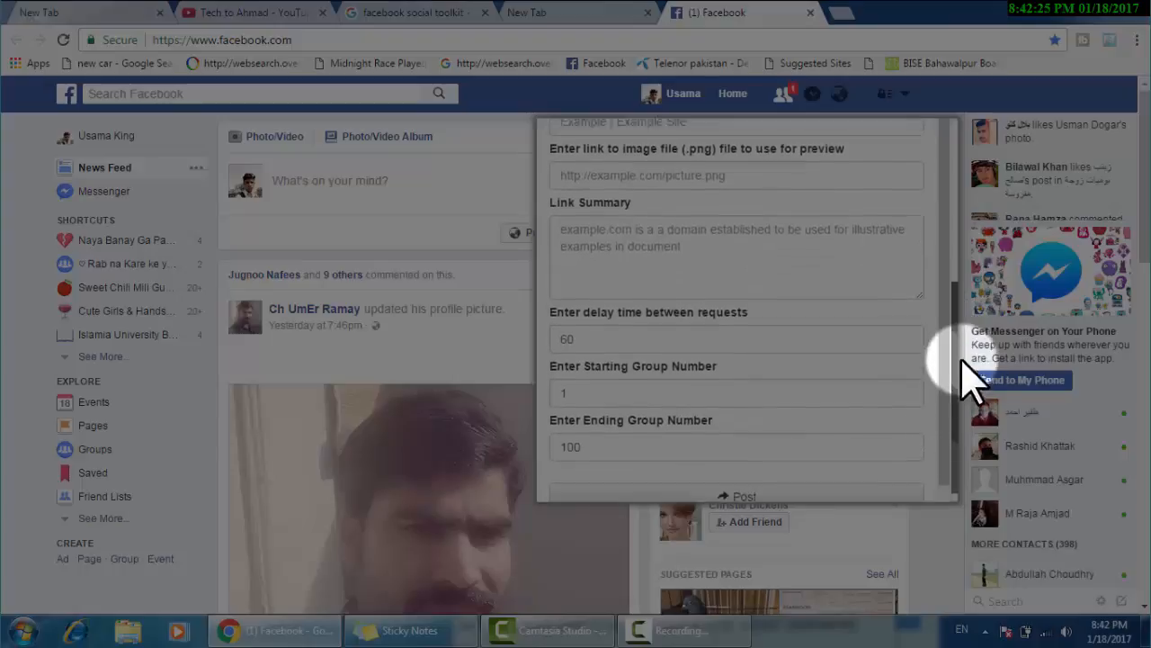
{"action": "scroll", "coordinate": [963, 365], "scroll_direction": "up", "scroll_amount": 4}
{"action": "scroll", "coordinate": [967, 306], "scroll_direction": "up", "scroll_amount": 2}
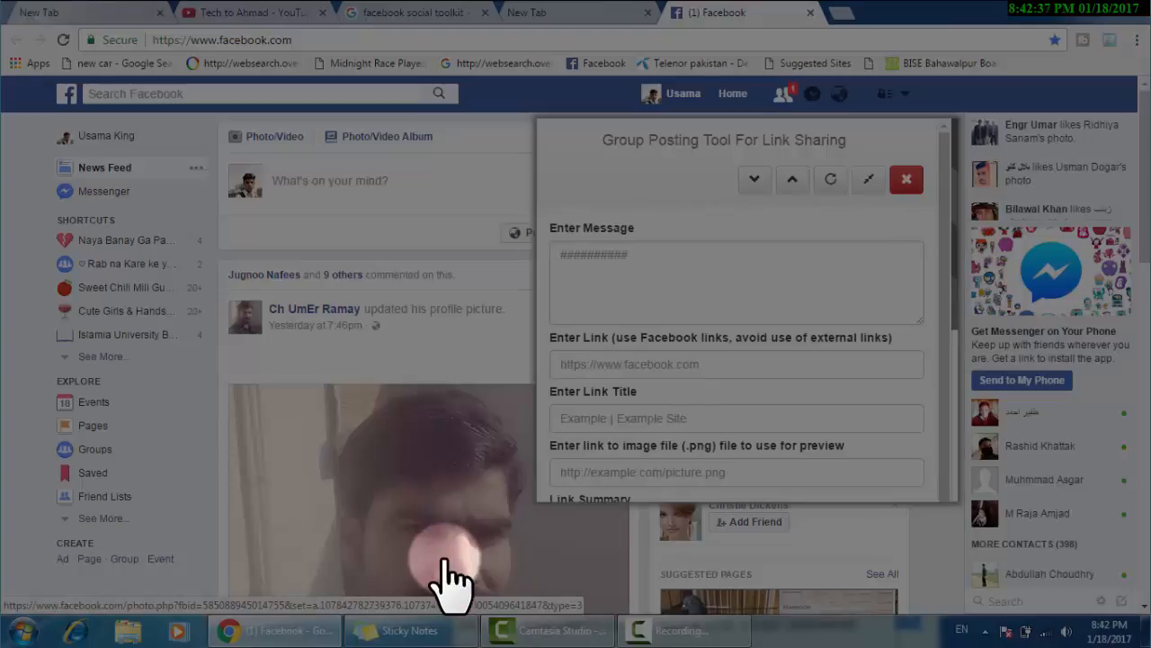
{"action": "left_click", "coordinate": [632, 260]}
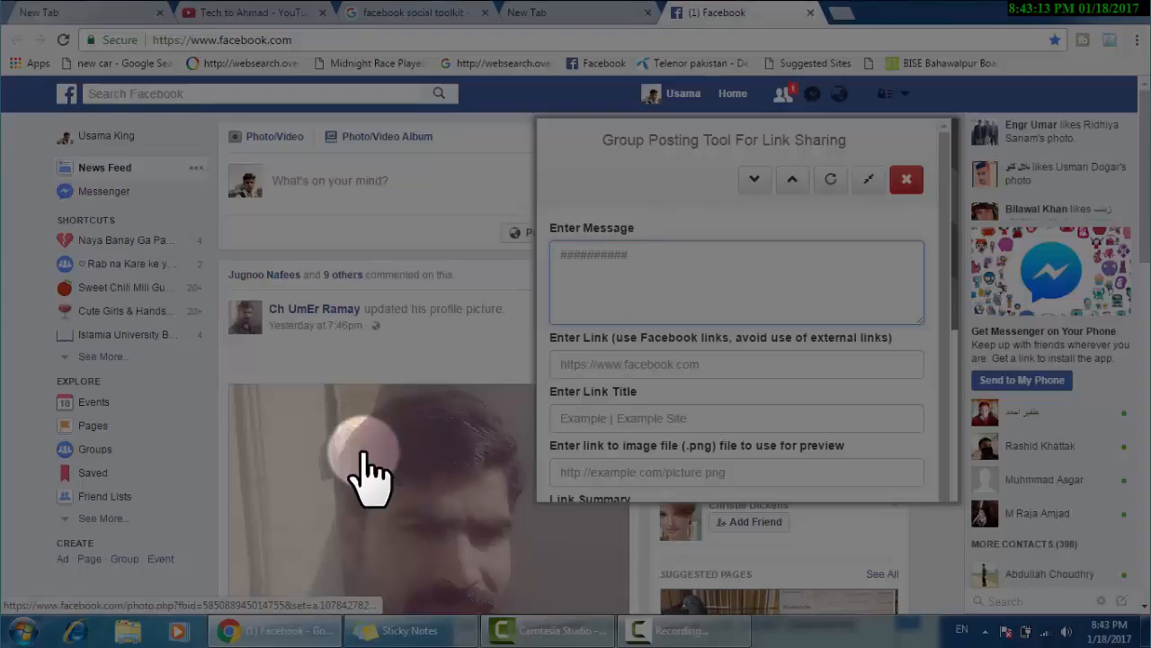
{"action": "left_click", "coordinate": [395, 630]}
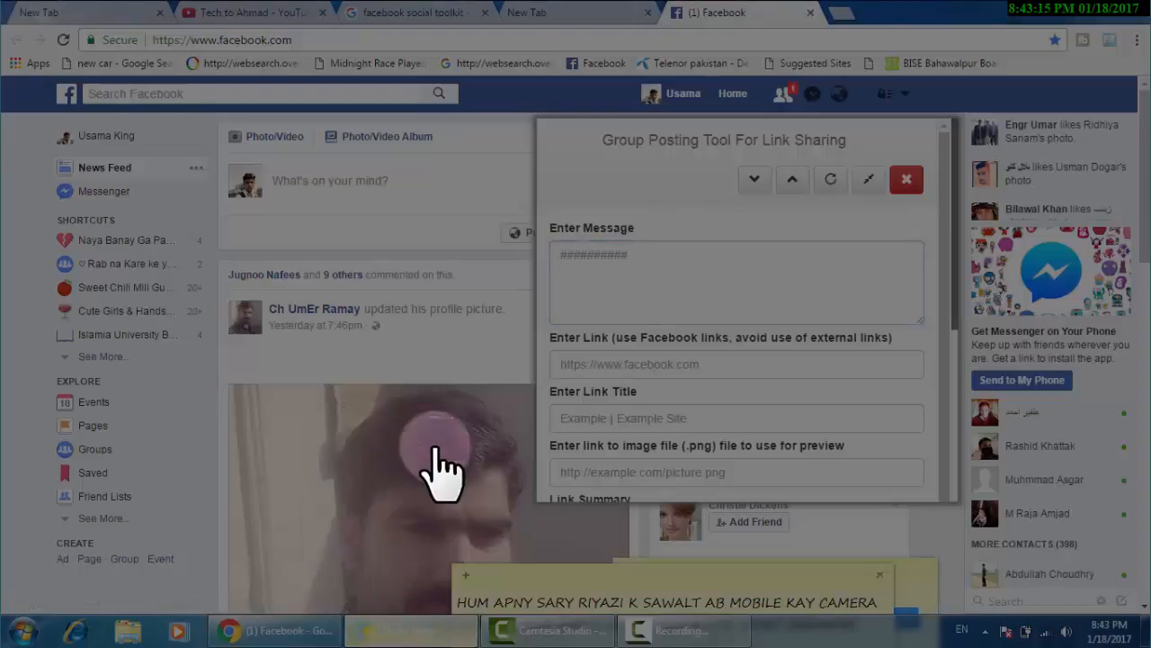
{"action": "left_click_drag", "start_coordinate": [537, 570], "coordinate": [174, 123]}
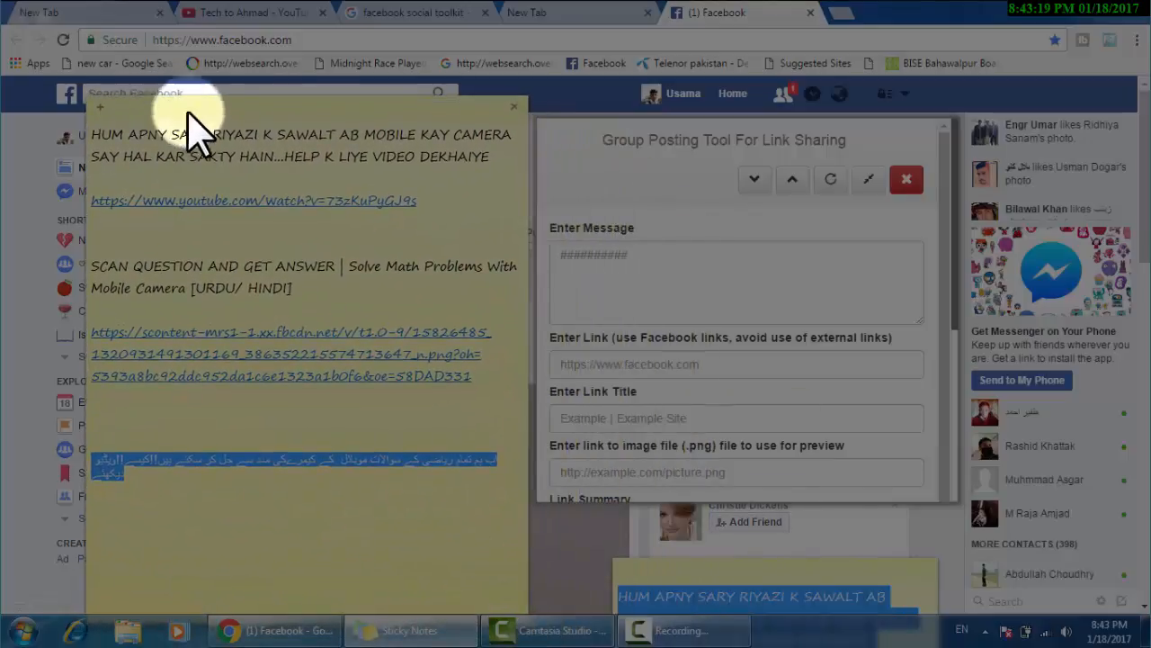
{"action": "left_click", "coordinate": [450, 185]}
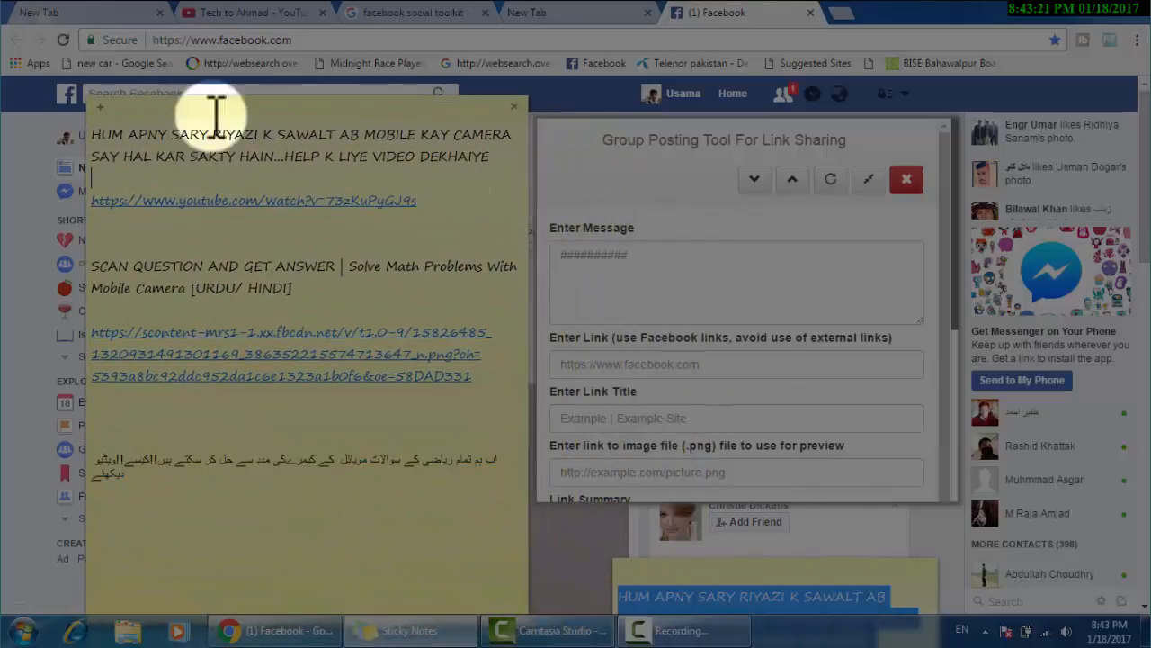
{"action": "left_click_drag", "start_coordinate": [92, 134], "coordinate": [495, 159]}
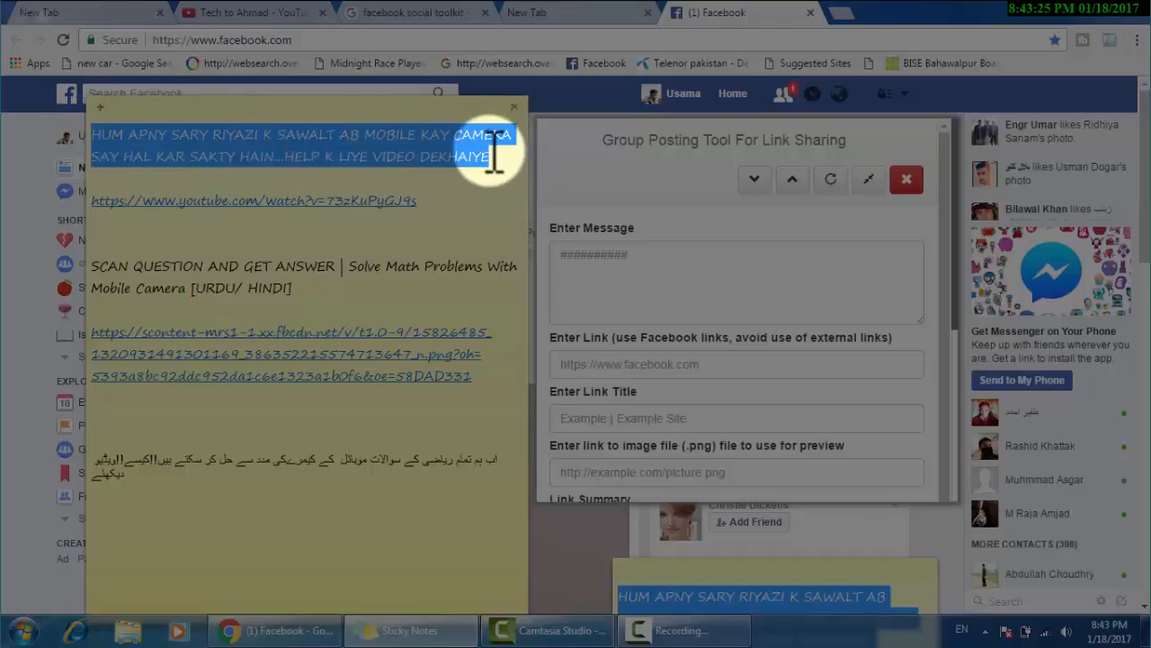
{"action": "left_click", "coordinate": [656, 258]}
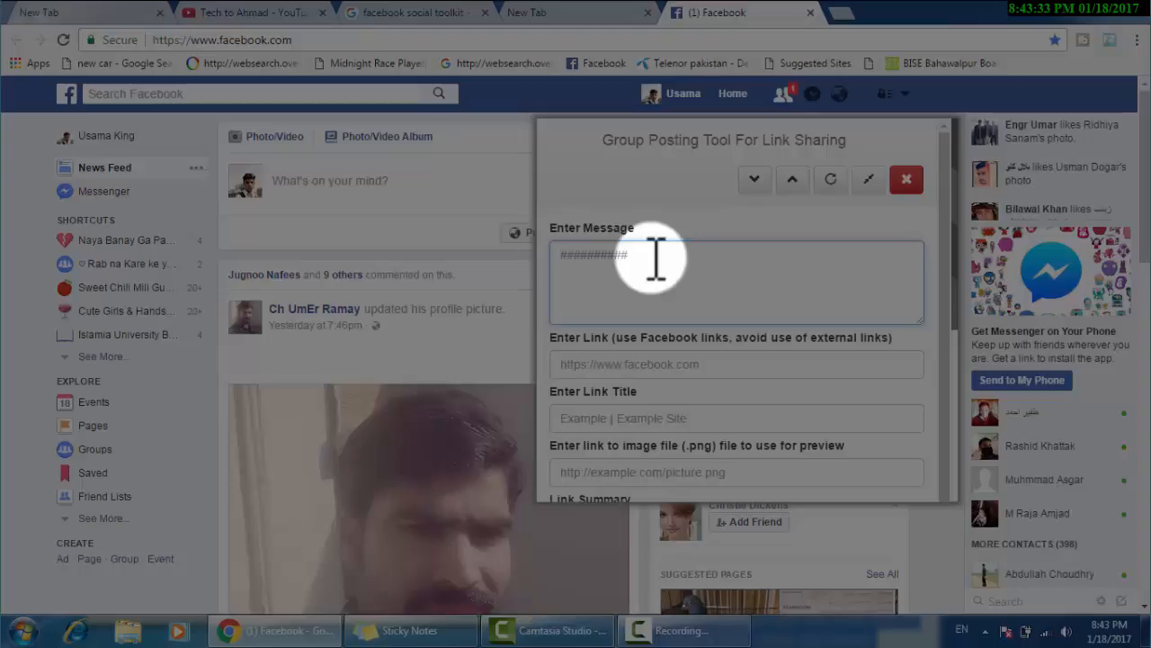
{"action": "type", "text": "HUM APNY SARY RIYAZI K SAWALT AB MOBILE KAY CAMERA SAY HAL KAR SAKTY HAIN ..HELP K LIYE VIDEO DEKHAIYE"}
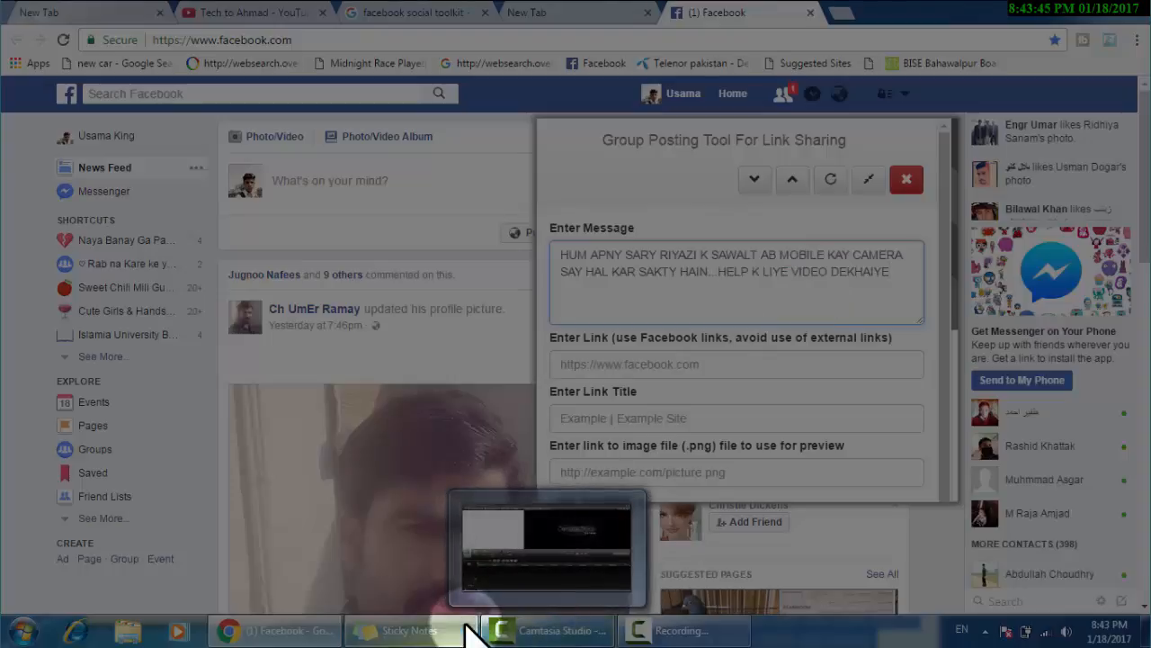
Copy the link of the "SCAN QUESTION AND GET ANSWER" video from the YouTube channel and paste it as the post's link
{"action": "mouse_move", "coordinate": [456, 636]}
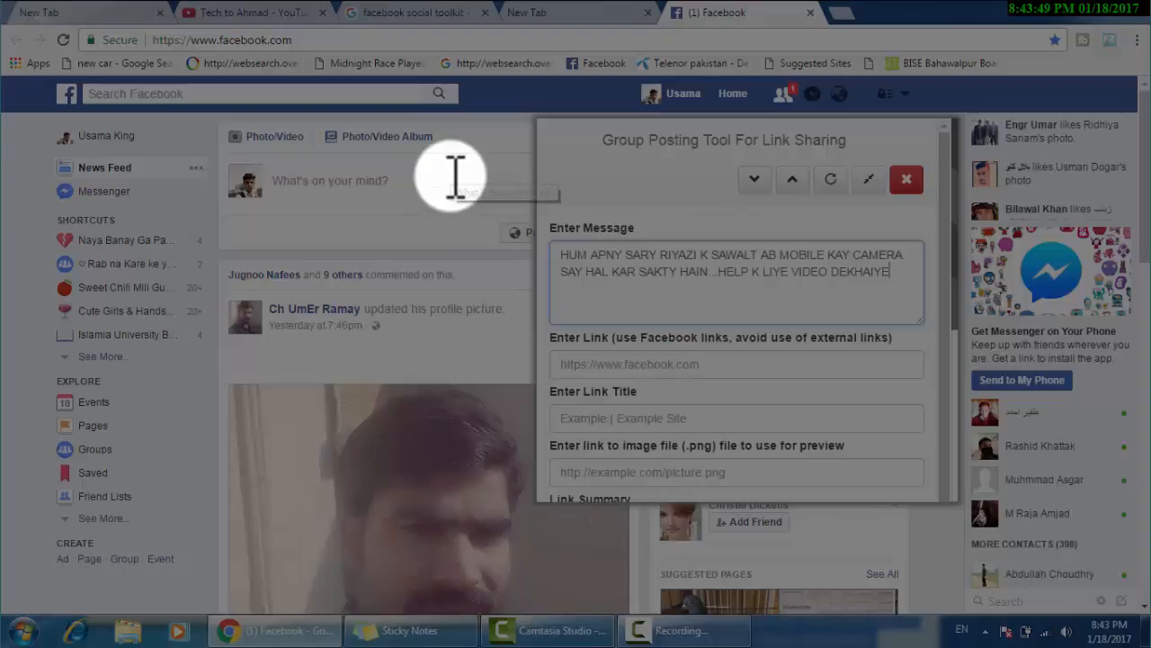
{"action": "left_click", "coordinate": [270, 18]}
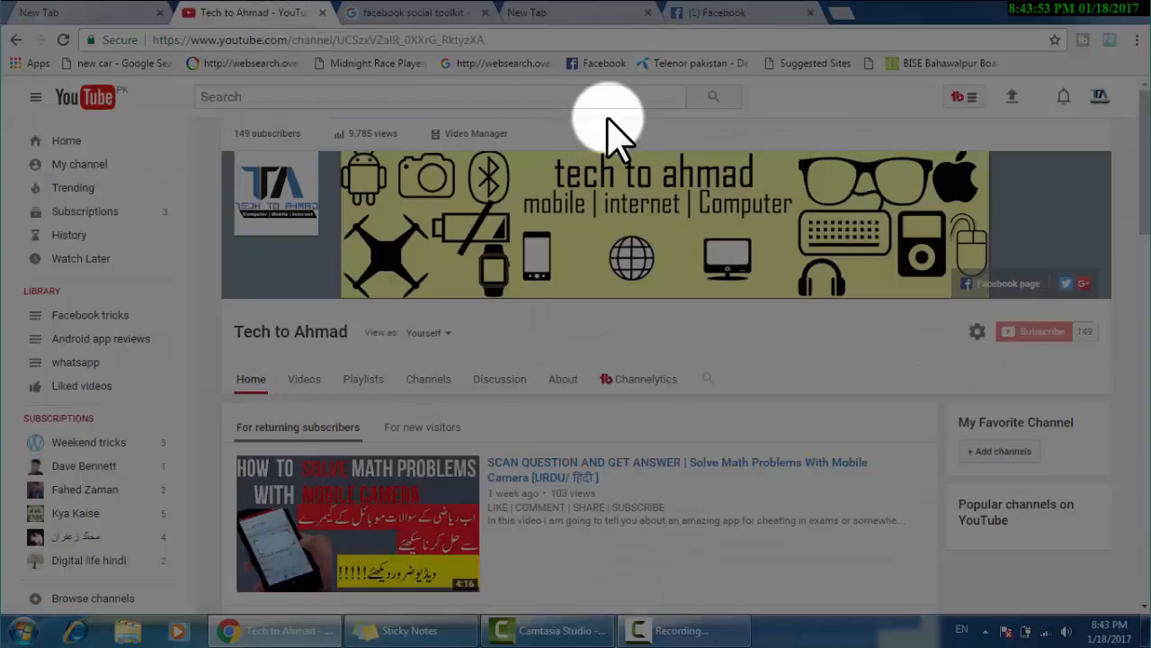
{"action": "scroll", "coordinate": [1135, 154], "scroll_direction": "down", "scroll_amount": 1}
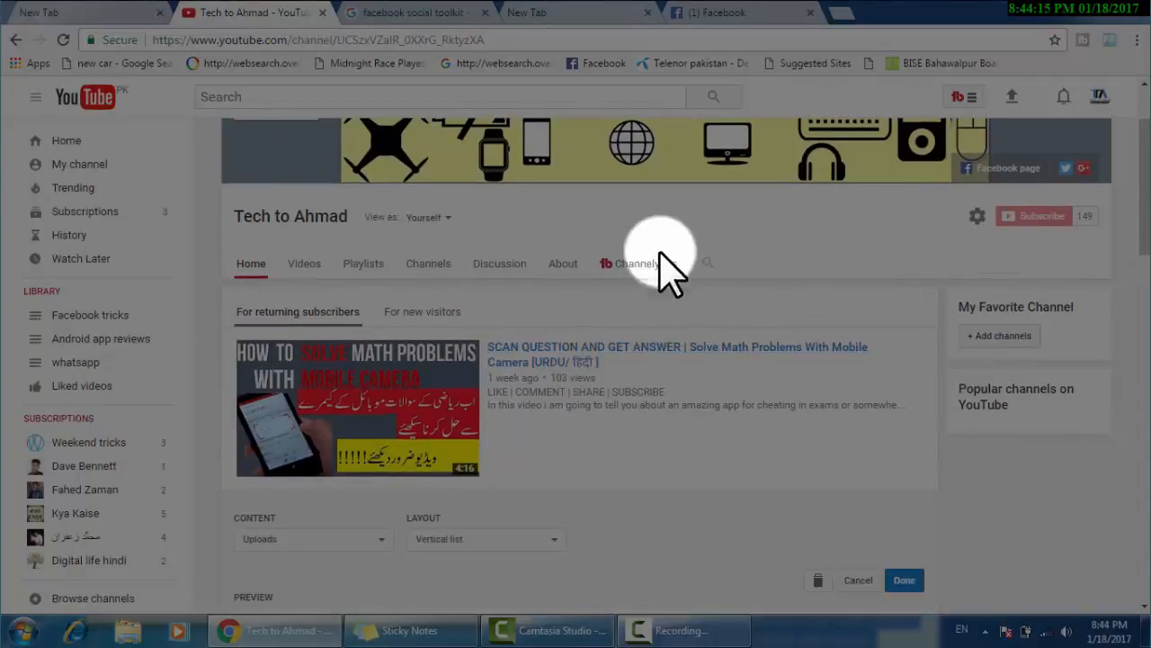
{"action": "right_click", "coordinate": [549, 351]}
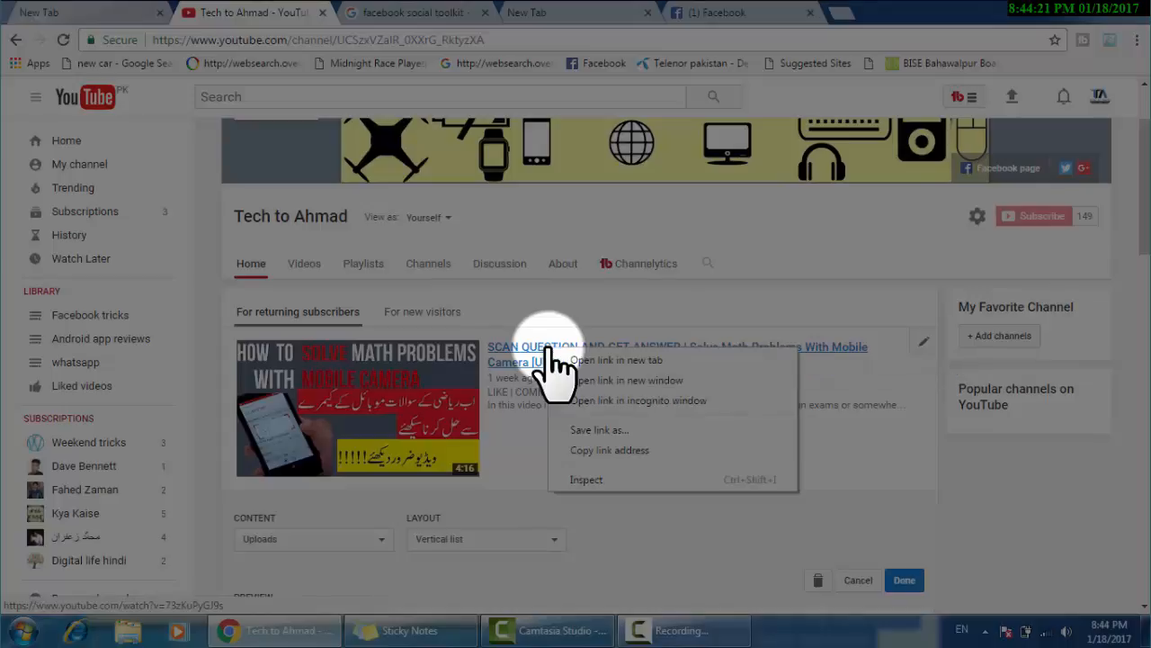
{"action": "left_click", "coordinate": [617, 449]}
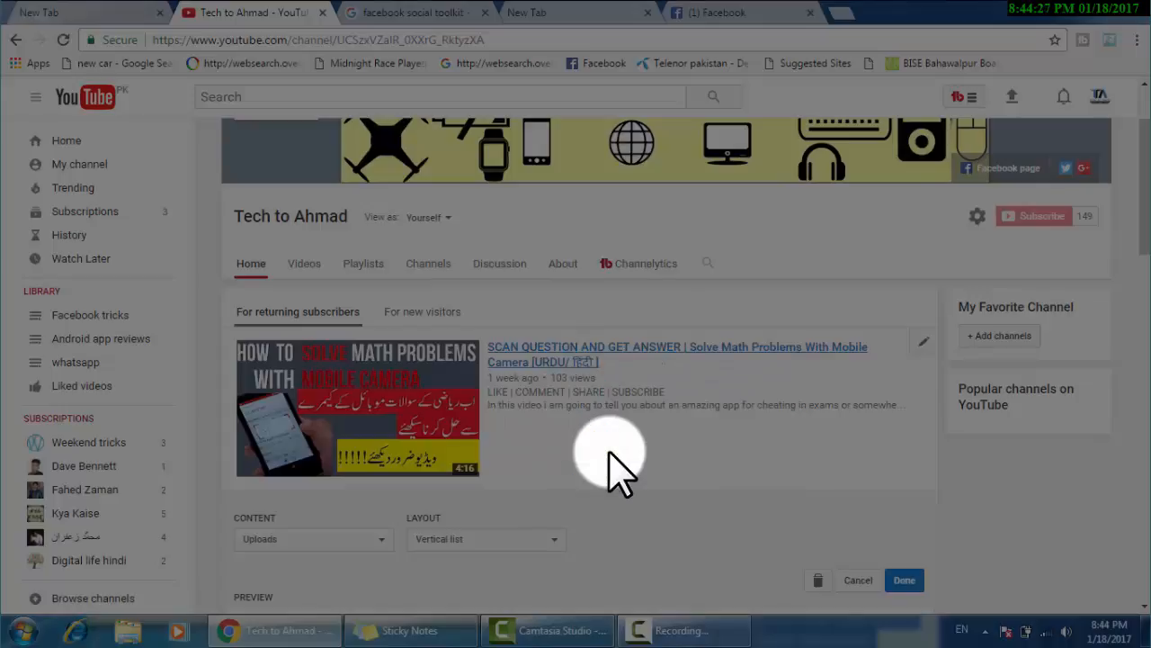
{"action": "left_click", "coordinate": [726, 14]}
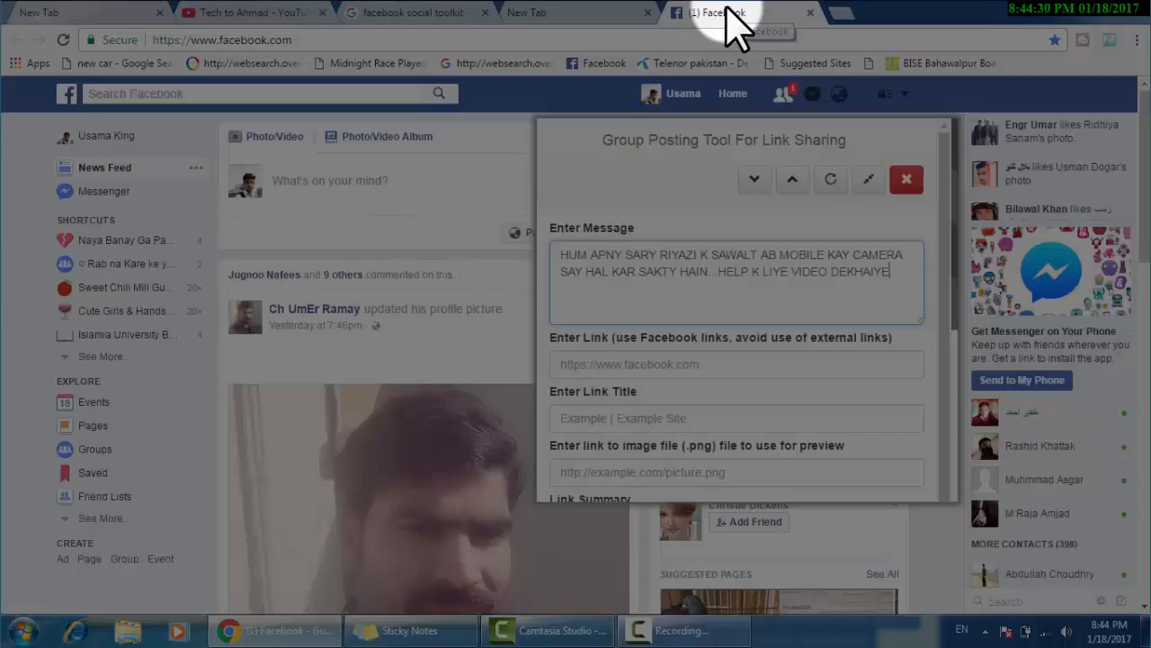
{"action": "left_click", "coordinate": [628, 364]}
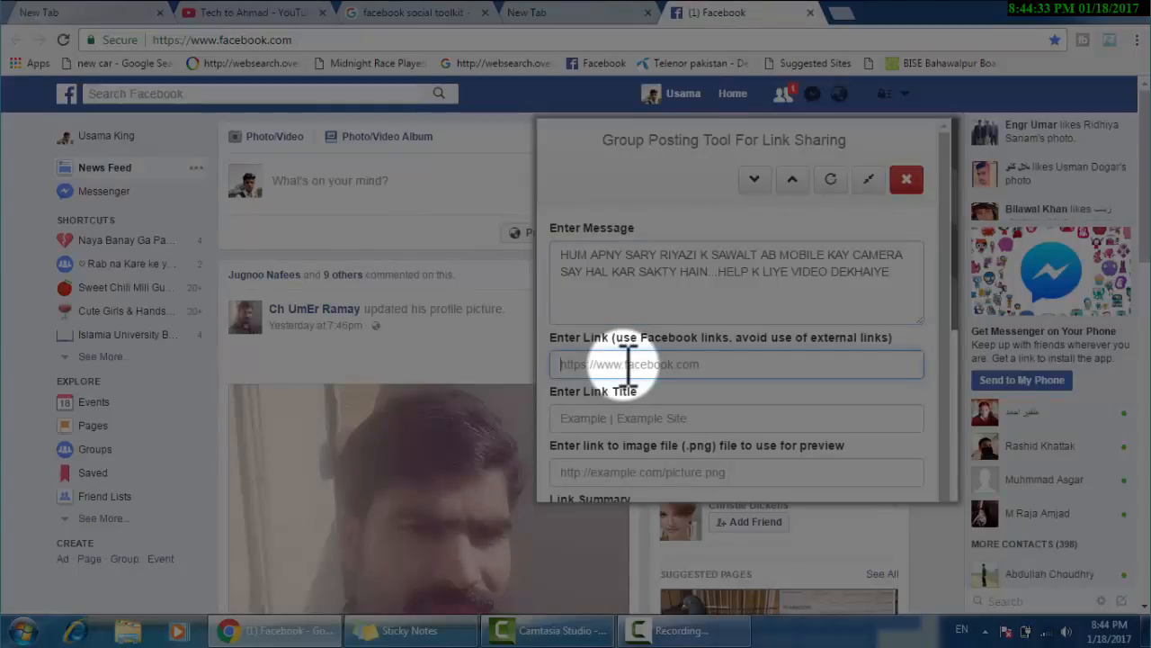
{"action": "key", "text": "ctrl+v"}
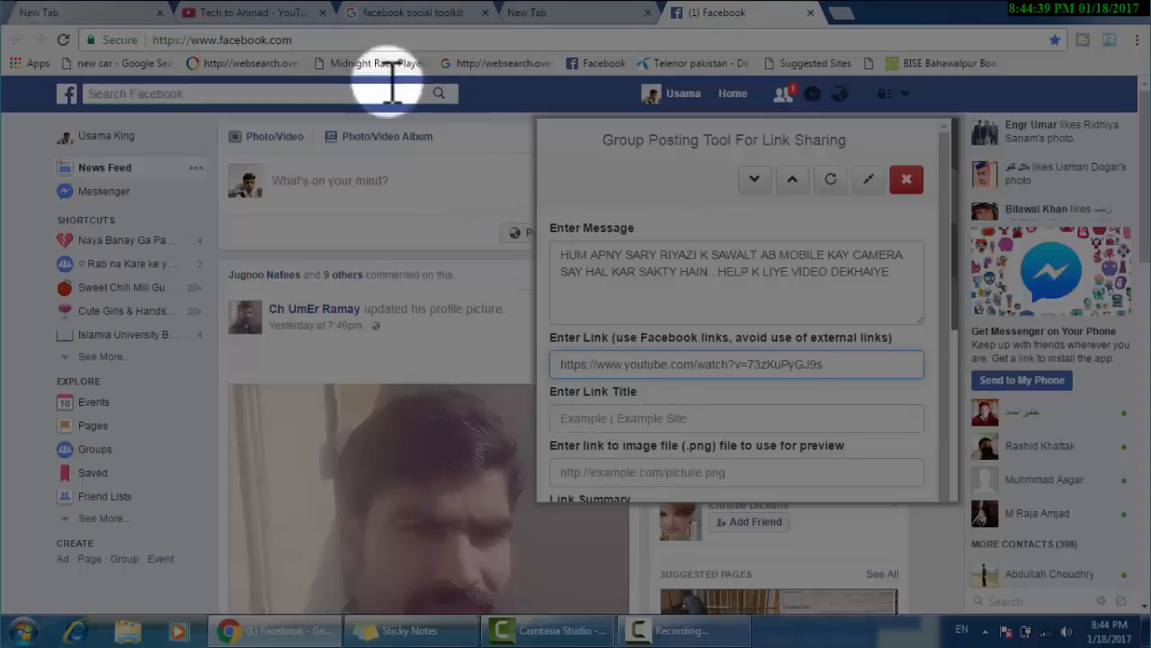
Set the link title to "SCAN QUESTION AND GET ANSWER | Solve Math Problems With Mobile Camera [URDU/ HINDI]", copied from the sticky note
{"action": "left_click", "coordinate": [288, 12]}
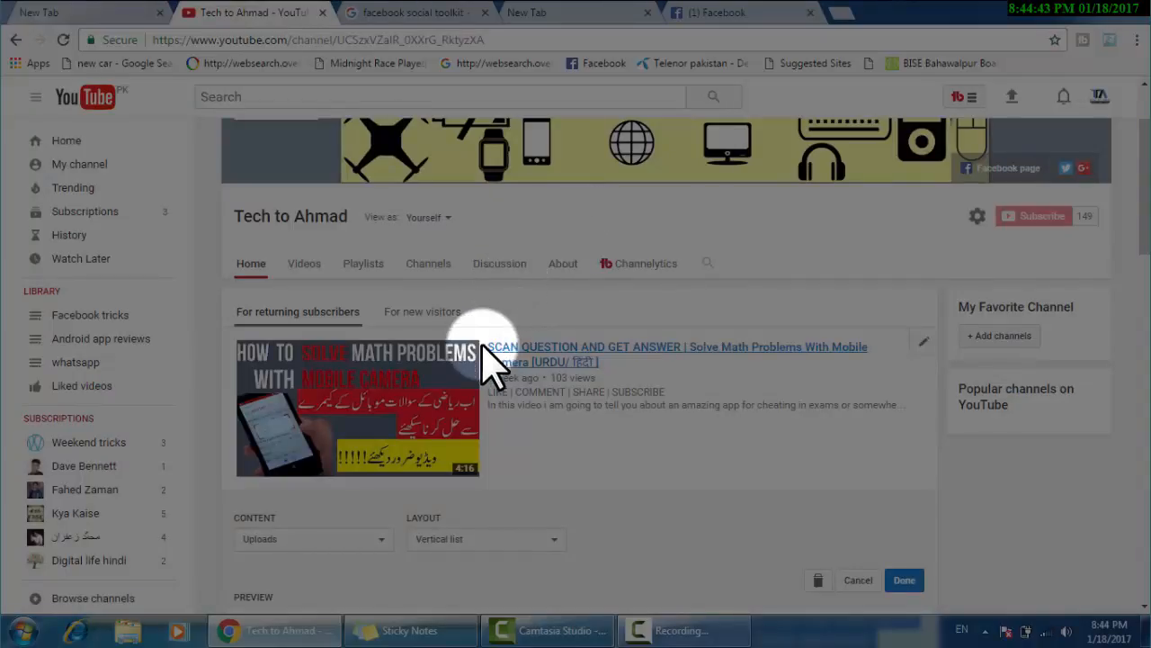
{"action": "left_click", "coordinate": [415, 628]}
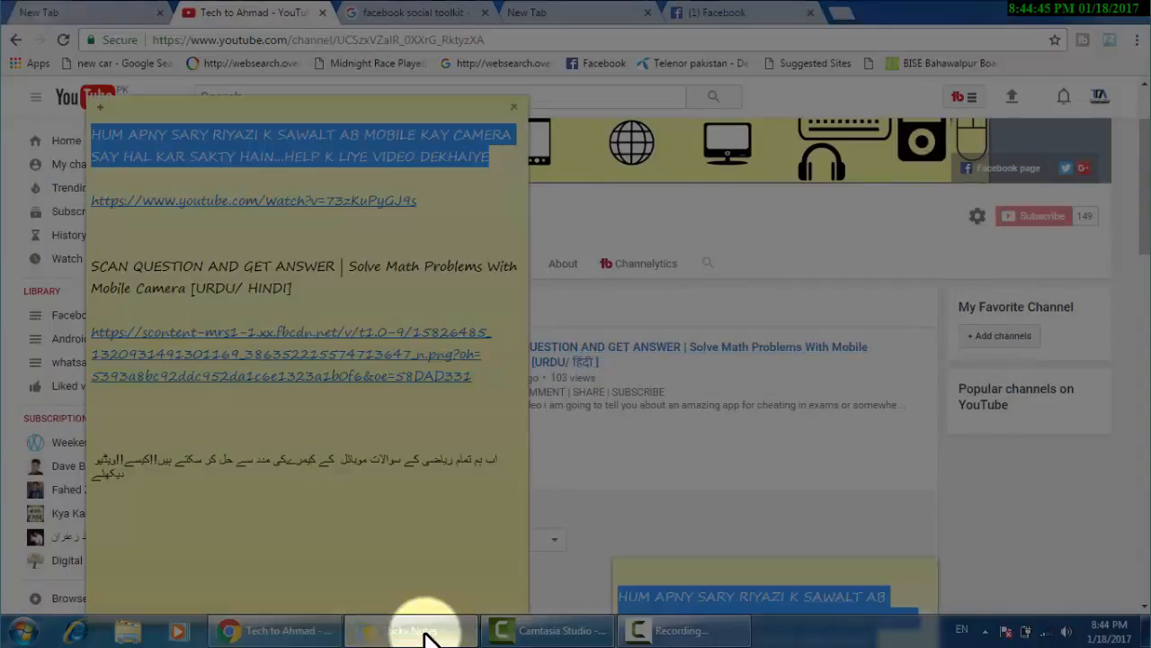
{"action": "left_click_drag", "start_coordinate": [93, 267], "coordinate": [286, 280]}
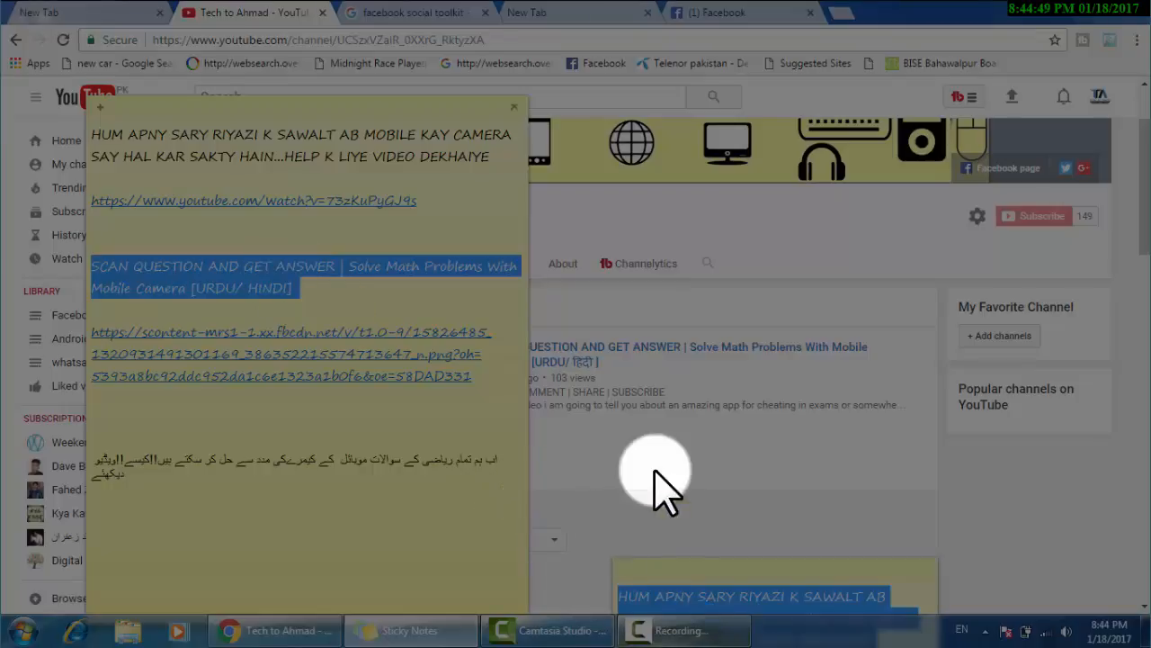
{"action": "left_click", "coordinate": [747, 13]}
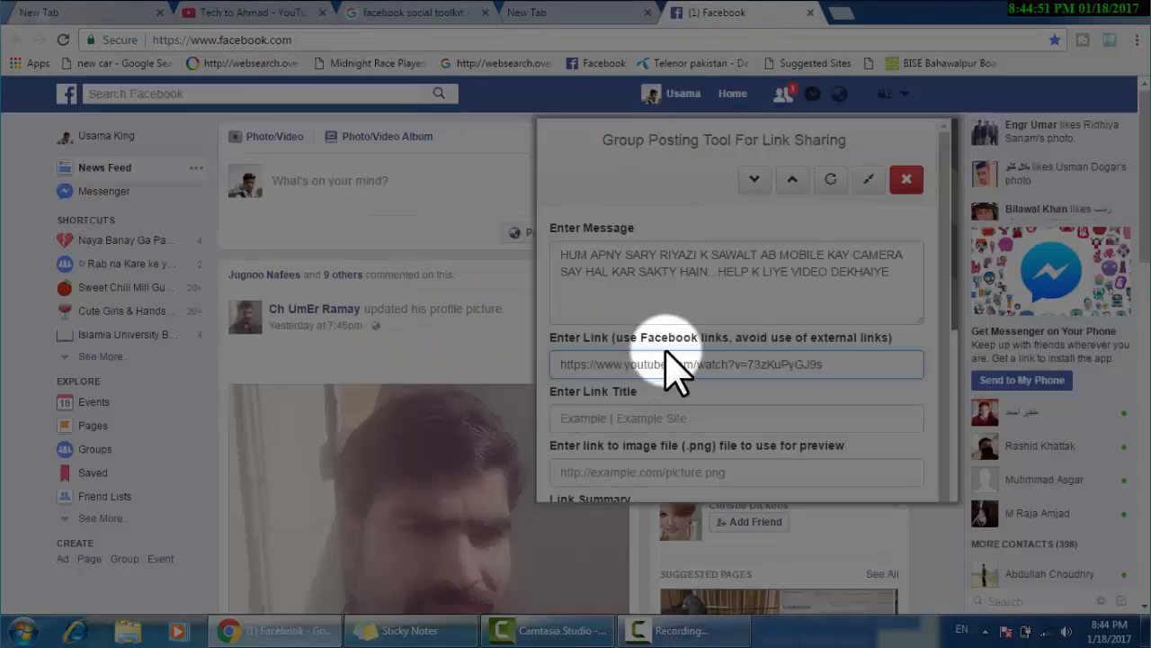
{"action": "left_click", "coordinate": [656, 416]}
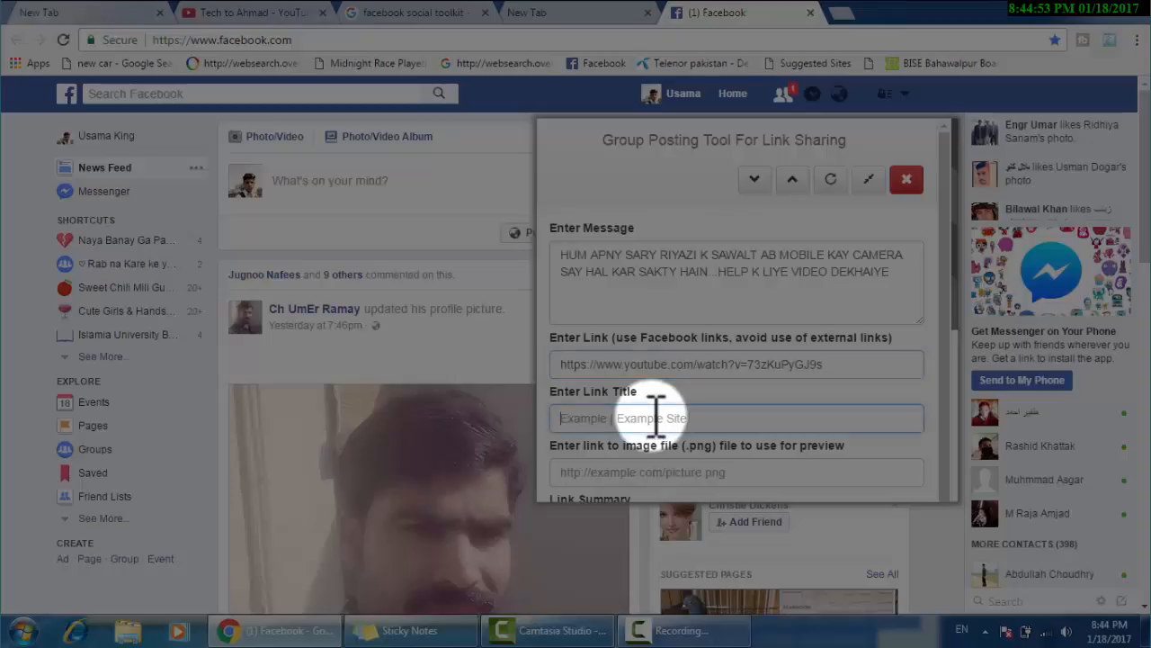
{"action": "key", "text": "ctrl+v"}
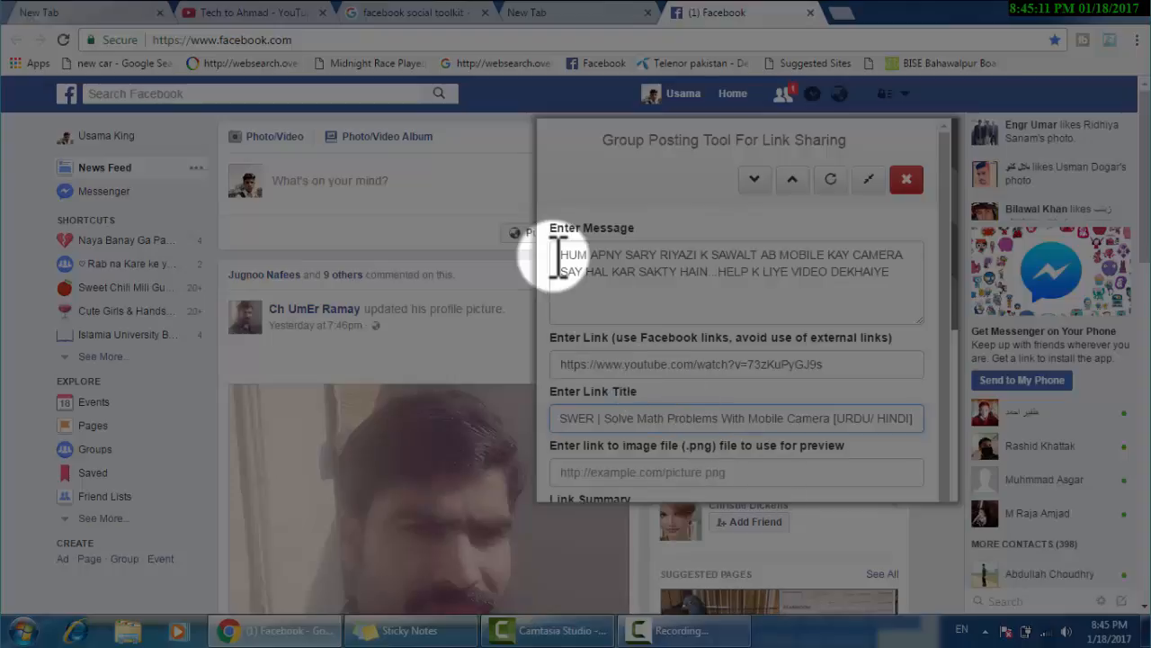
Copy the image address of the "SCAN QUESTION AND GET ANSWER" video's thumbnail on YouTube and paste it as the post's preview image link
{"action": "left_click", "coordinate": [263, 15]}
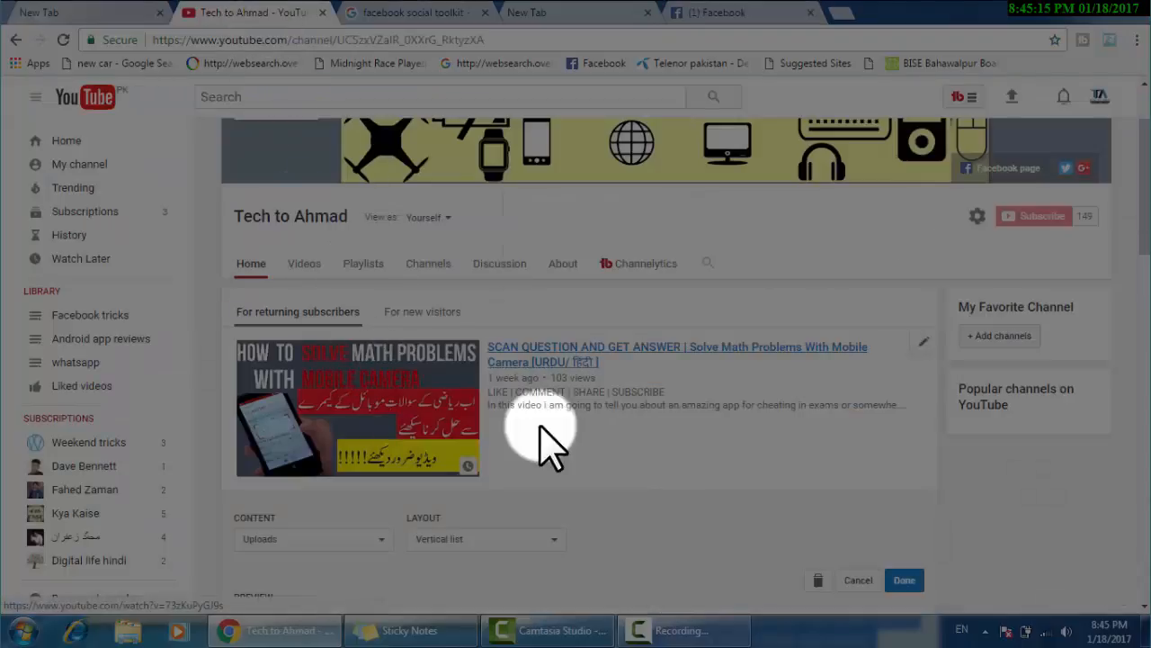
{"action": "right_click", "coordinate": [376, 370]}
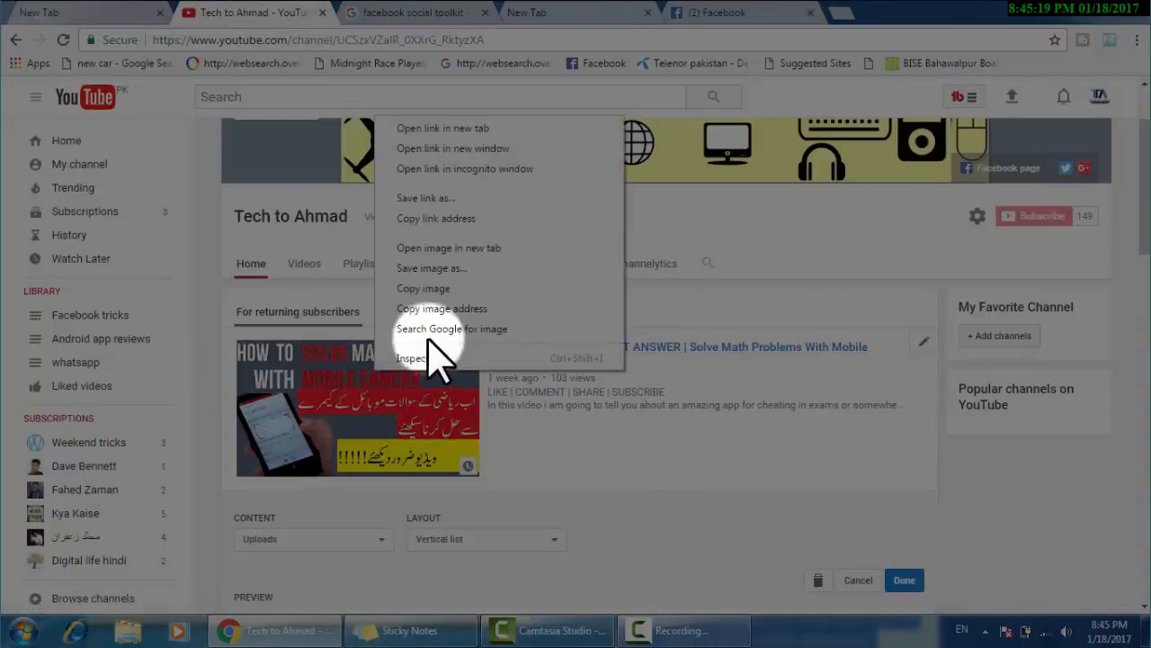
{"action": "left_click", "coordinate": [445, 308]}
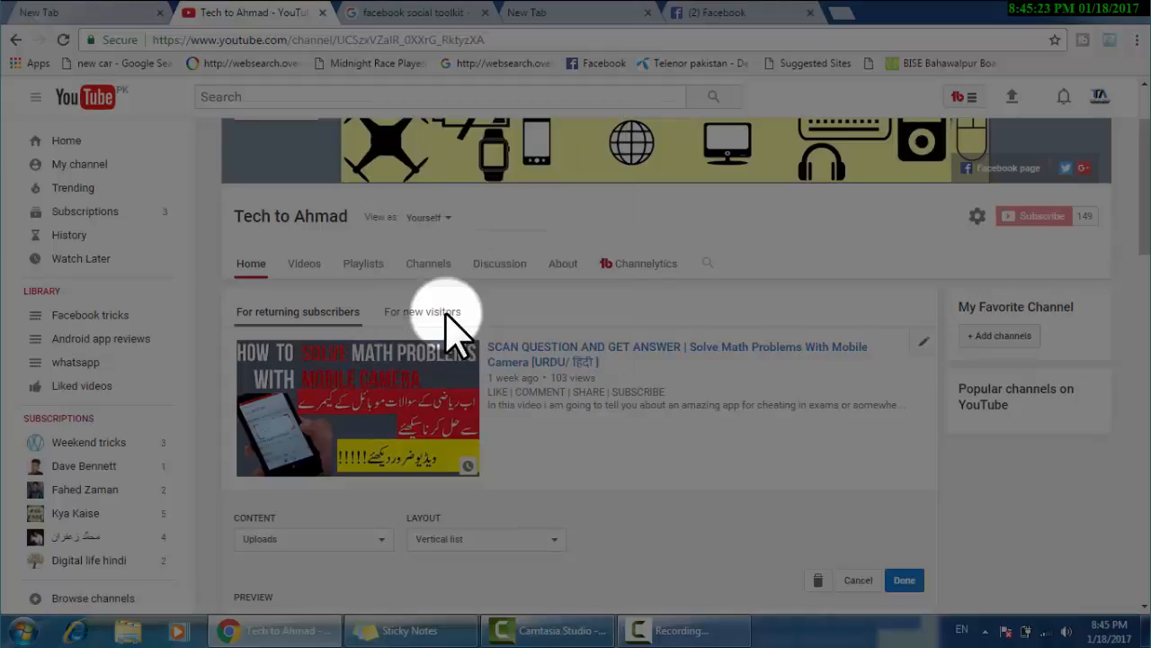
{"action": "left_click", "coordinate": [760, 13]}
{"action": "left_click", "coordinate": [611, 472]}
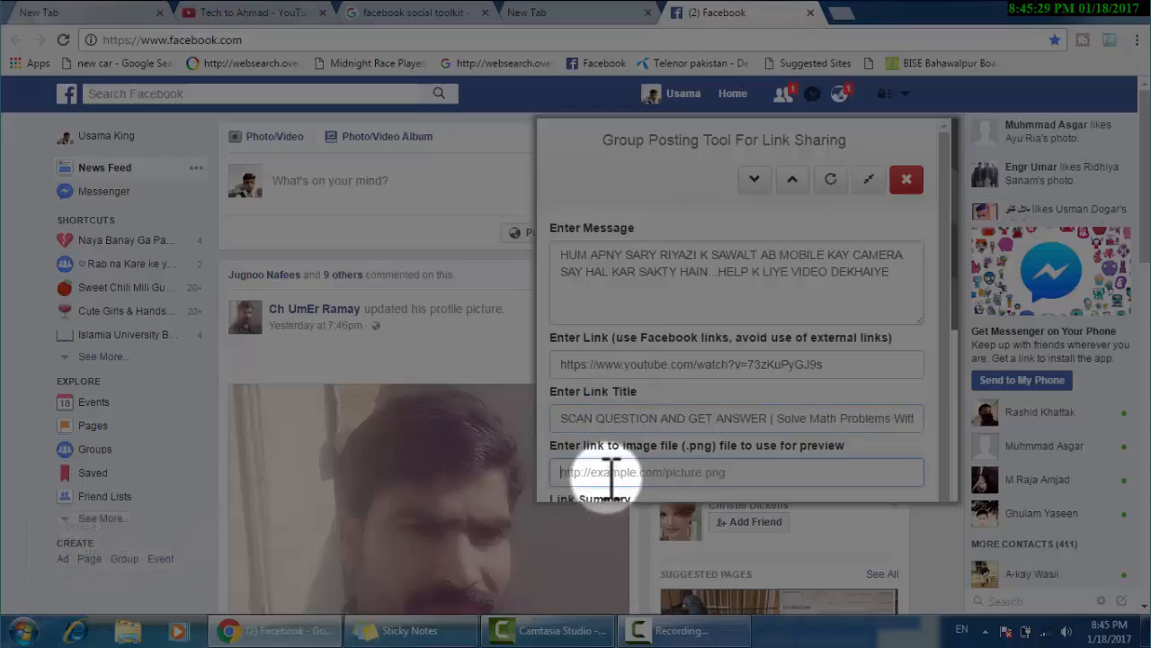
{"action": "key", "text": "ctrl+v"}
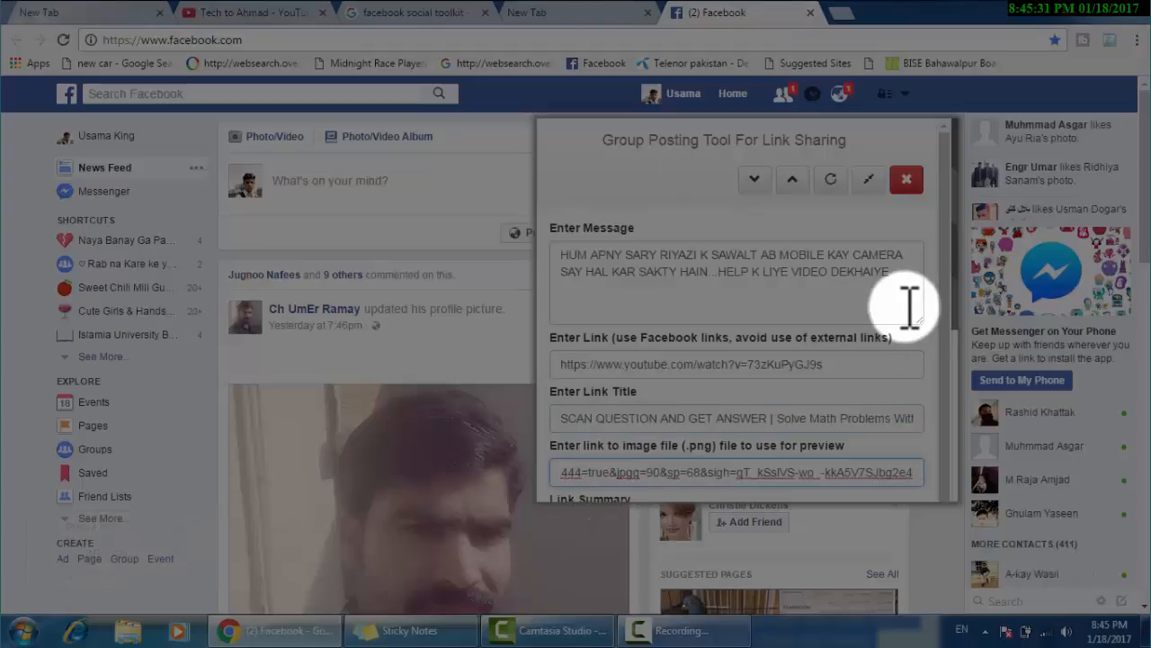
Copy the Urdu sentence at the end of the sticky note into the group posting tool's link summary
{"action": "scroll", "coordinate": [955, 367], "scroll_direction": "down", "scroll_amount": 2}
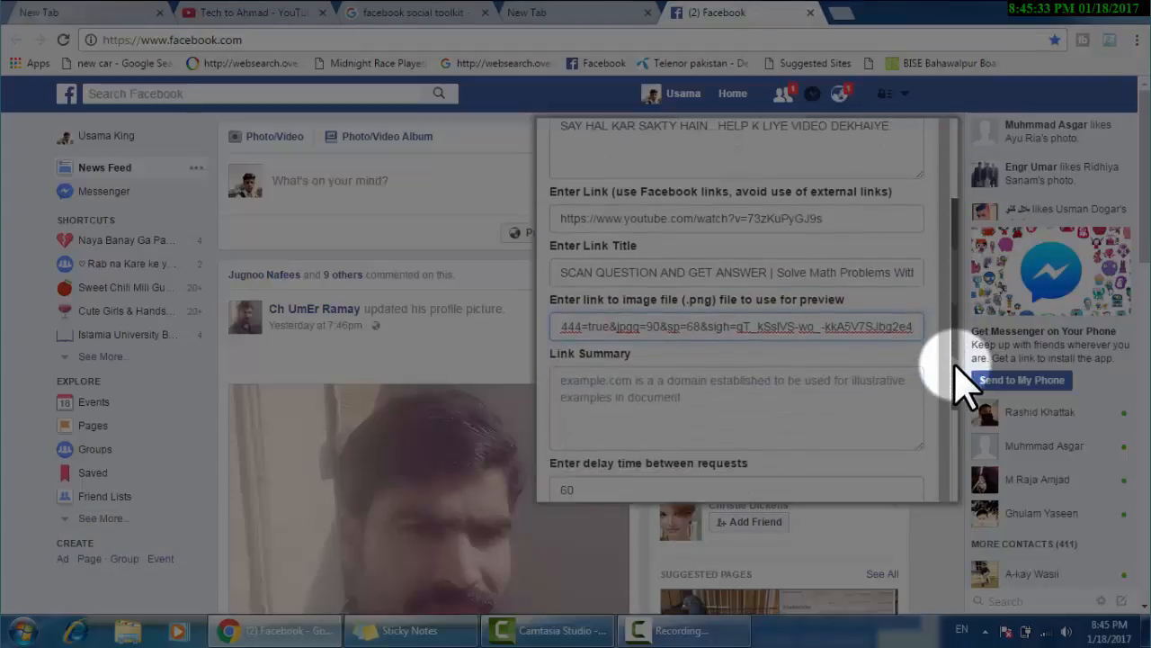
{"action": "left_click_drag", "start_coordinate": [957, 367], "coordinate": [954, 414]}
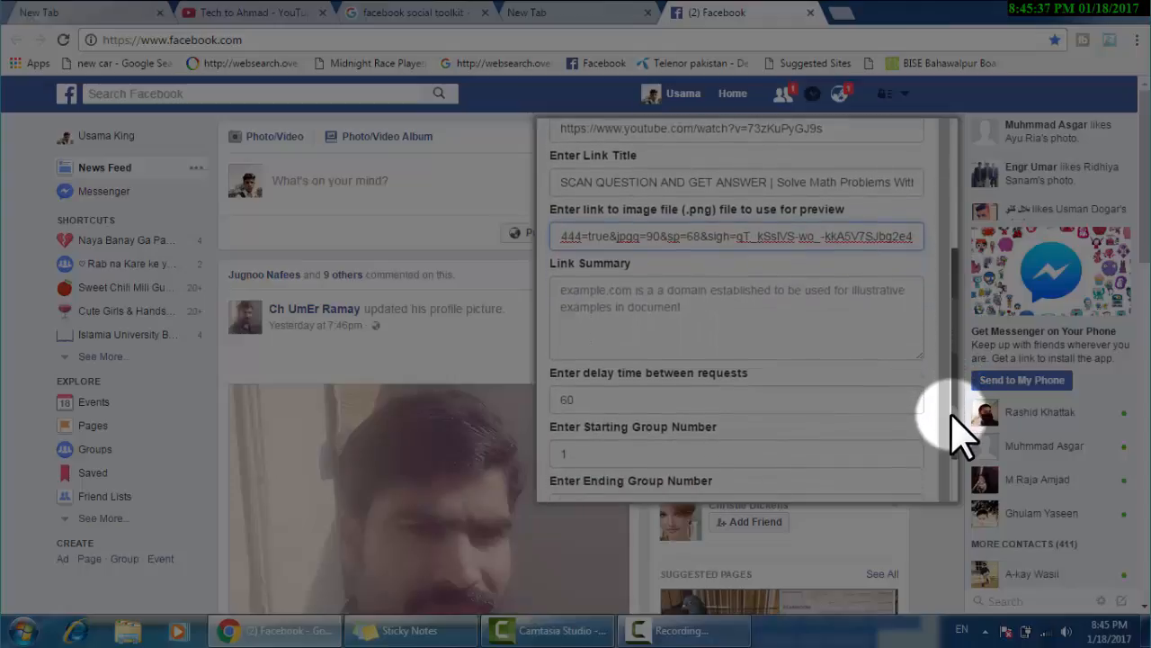
{"action": "scroll", "coordinate": [958, 436], "scroll_direction": "down", "scroll_amount": 1}
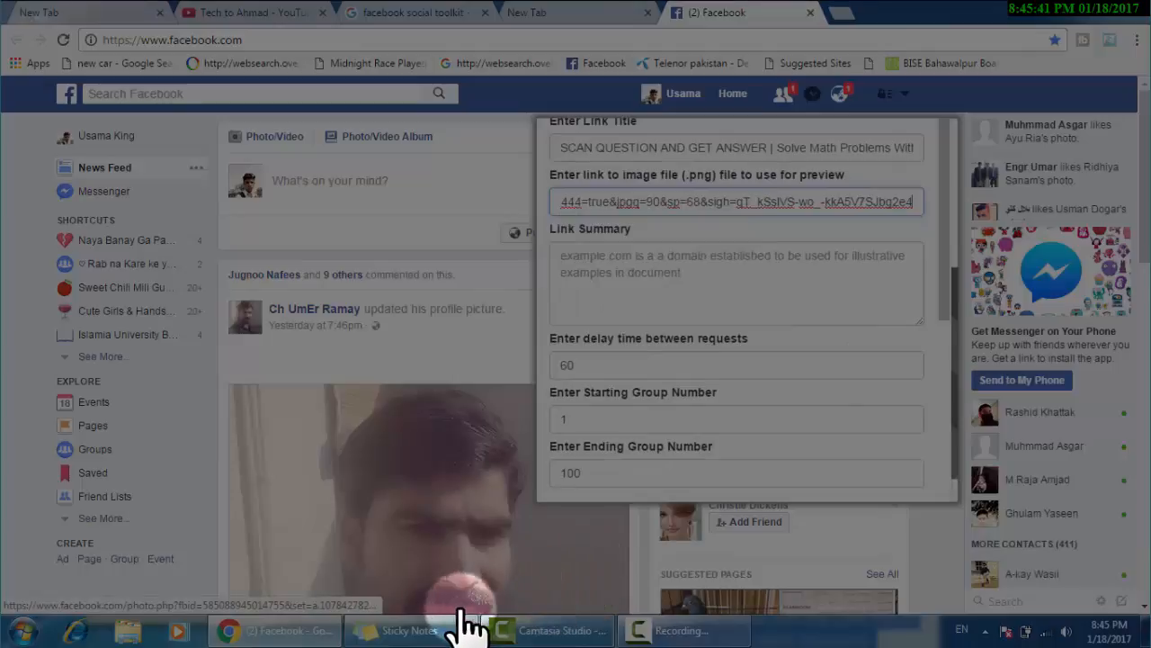
{"action": "left_click", "coordinate": [413, 634]}
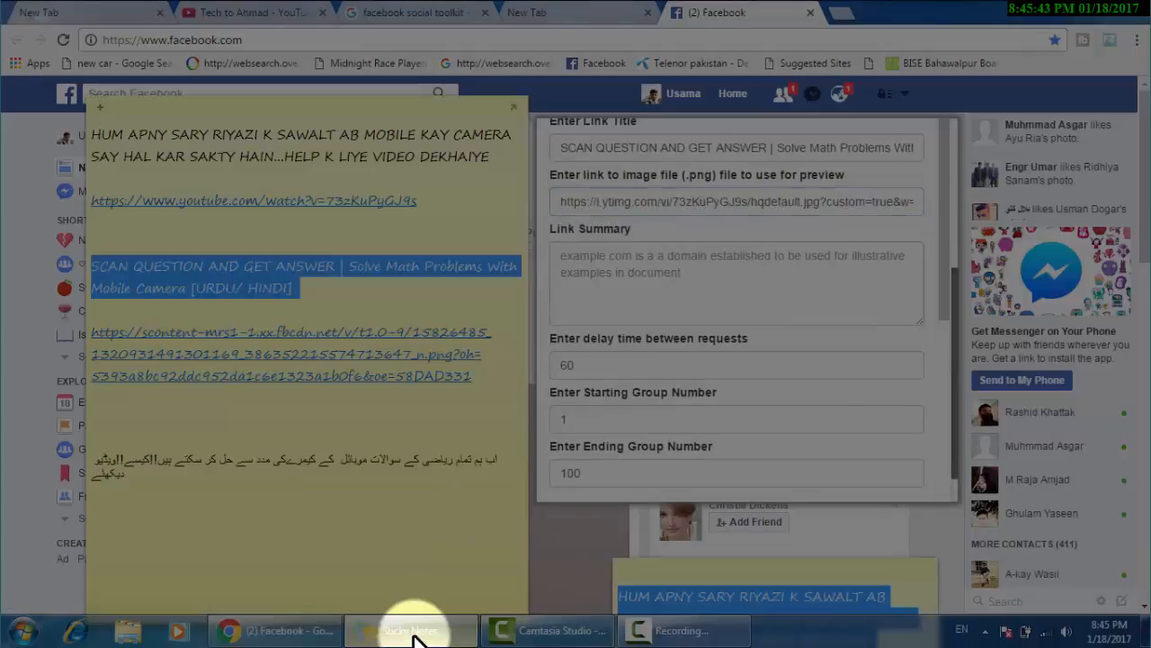
{"action": "left_click", "coordinate": [537, 421]}
{"action": "left_click", "coordinate": [432, 639]}
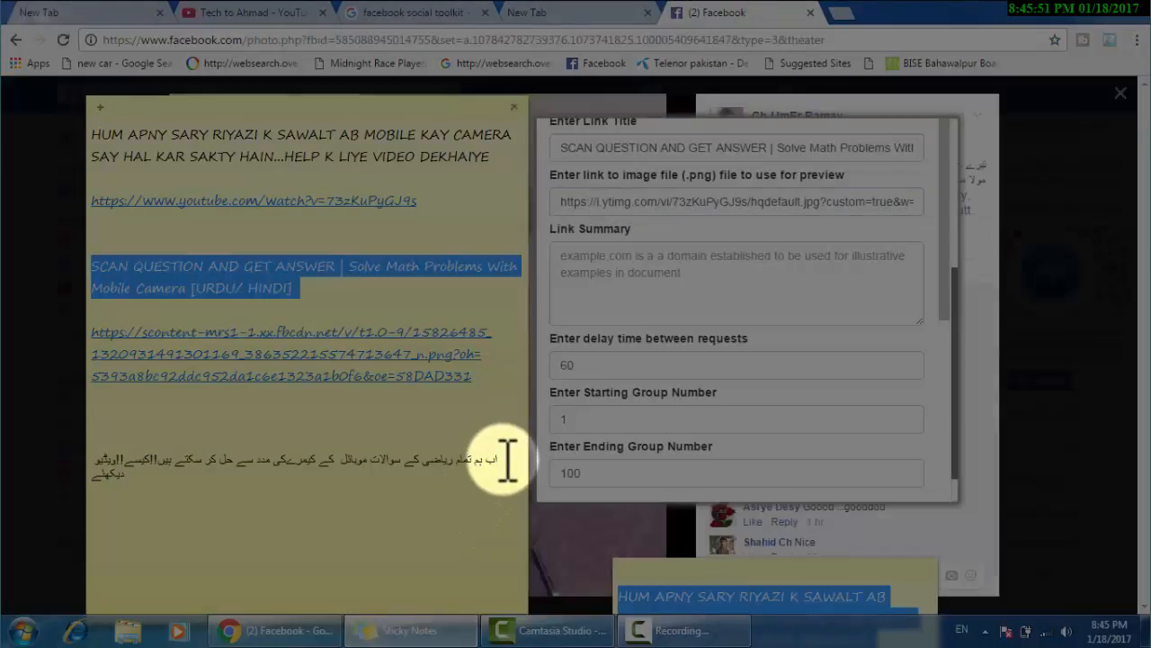
{"action": "left_click_drag", "start_coordinate": [506, 459], "coordinate": [97, 474]}
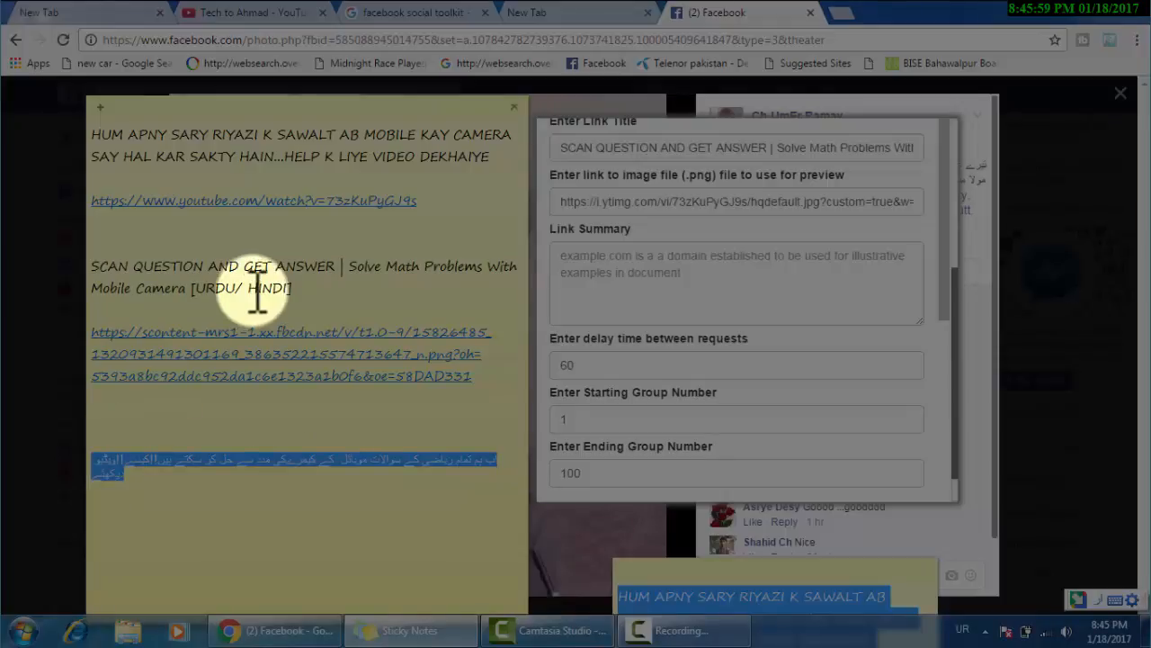
{"action": "left_click", "coordinate": [628, 286]}
{"action": "key", "text": "ctrl+v"}
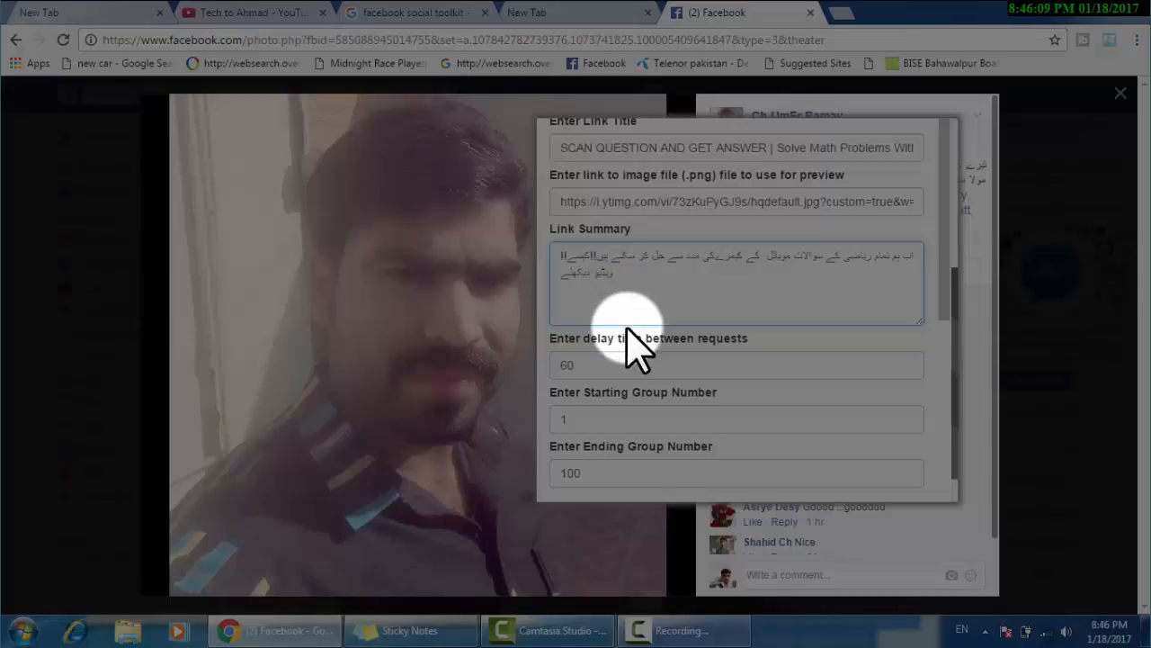
Set the delay time between requests to 10 and dismiss the Windows color scheme prompt
{"action": "left_click_drag", "start_coordinate": [959, 340], "coordinate": [961, 342]}
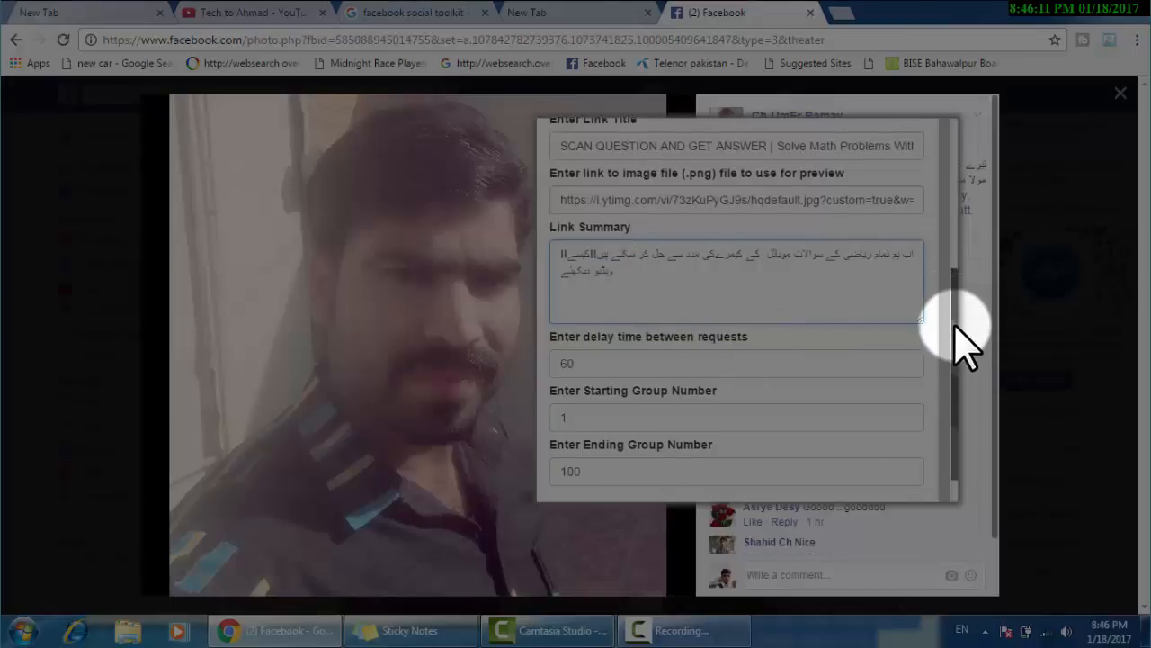
{"action": "scroll", "coordinate": [961, 342], "scroll_direction": "down", "scroll_amount": 1}
{"action": "left_click", "coordinate": [567, 324]}
{"action": "double_click", "coordinate": [553, 326]}
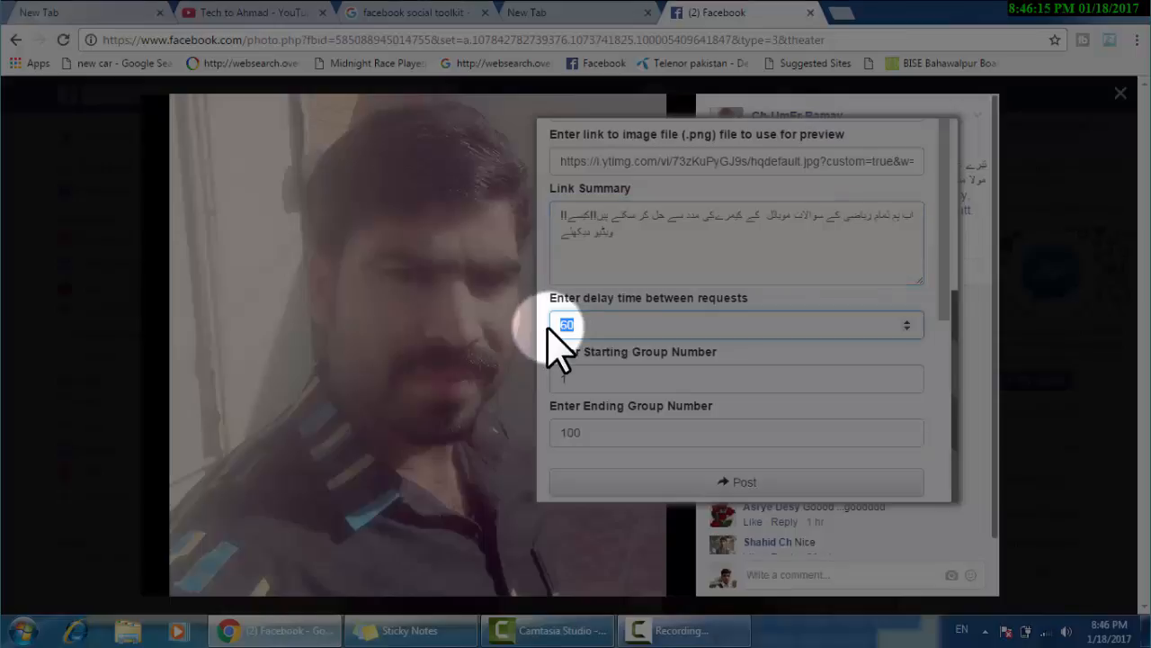
{"action": "type", "text": "1"}
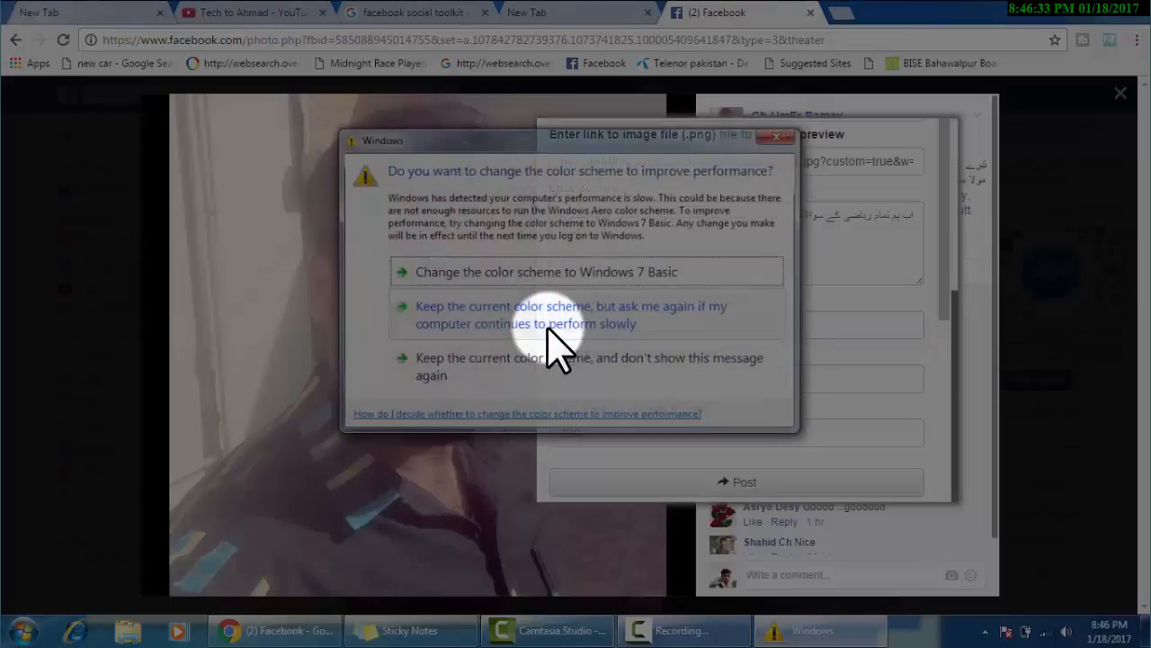
{"action": "left_click_drag", "start_coordinate": [739, 144], "coordinate": [473, 158]}
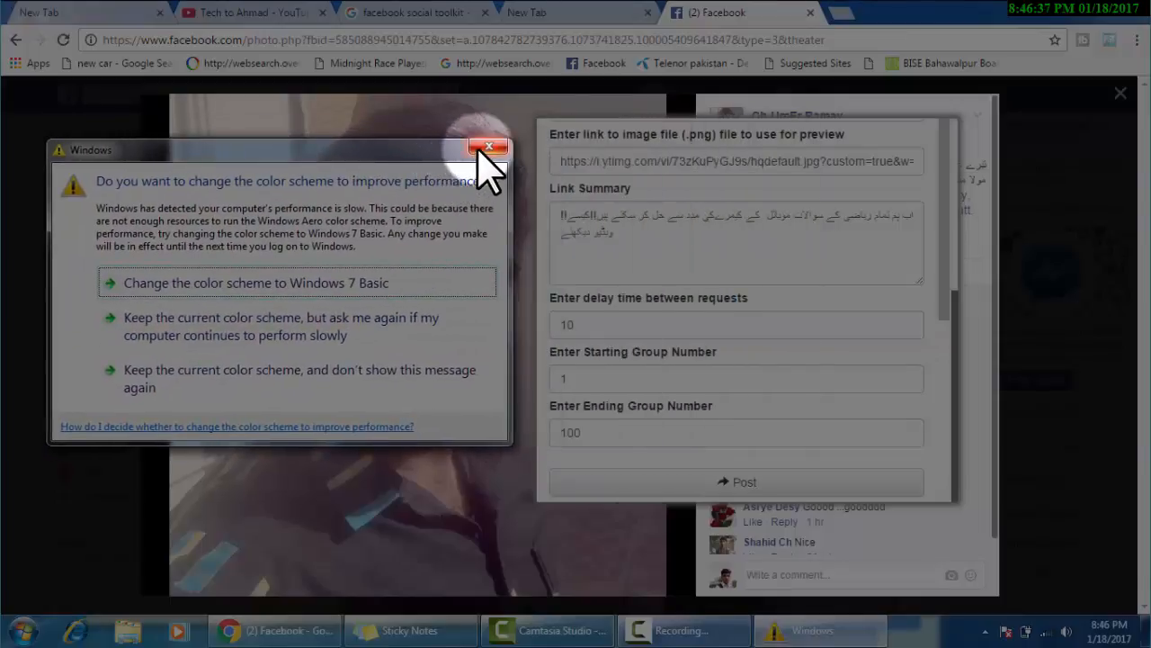
{"action": "left_click", "coordinate": [493, 147]}
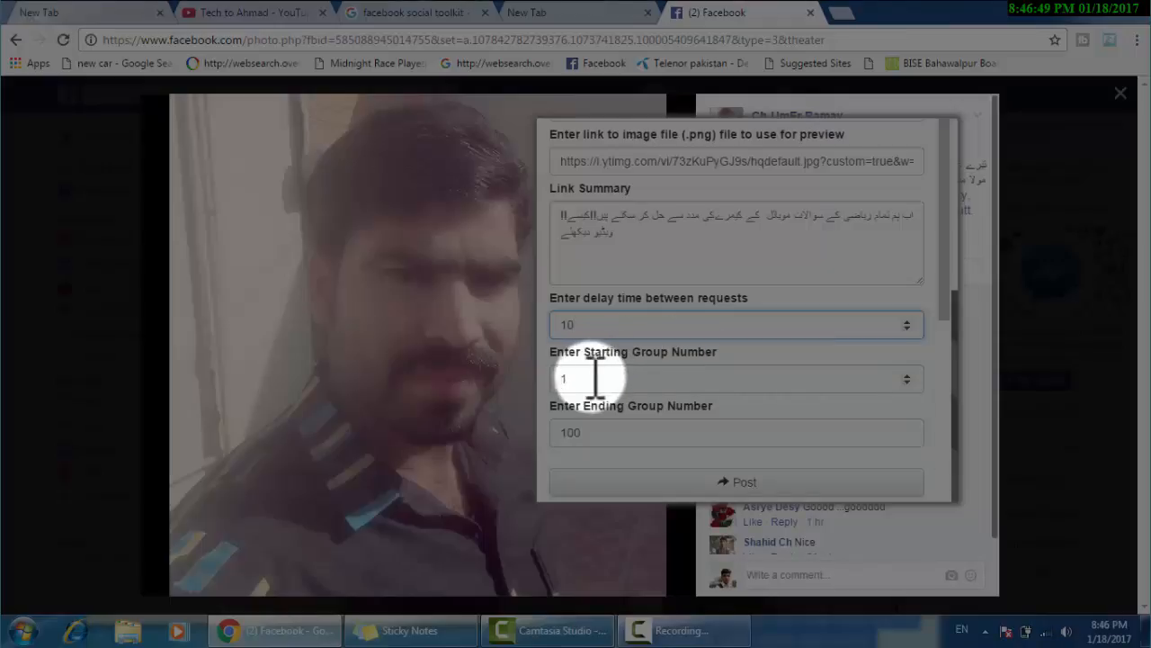
Set the starting group number to 7 and the ending group number to 70
{"action": "double_click", "coordinate": [561, 379]}
{"action": "type", "text": "5"}
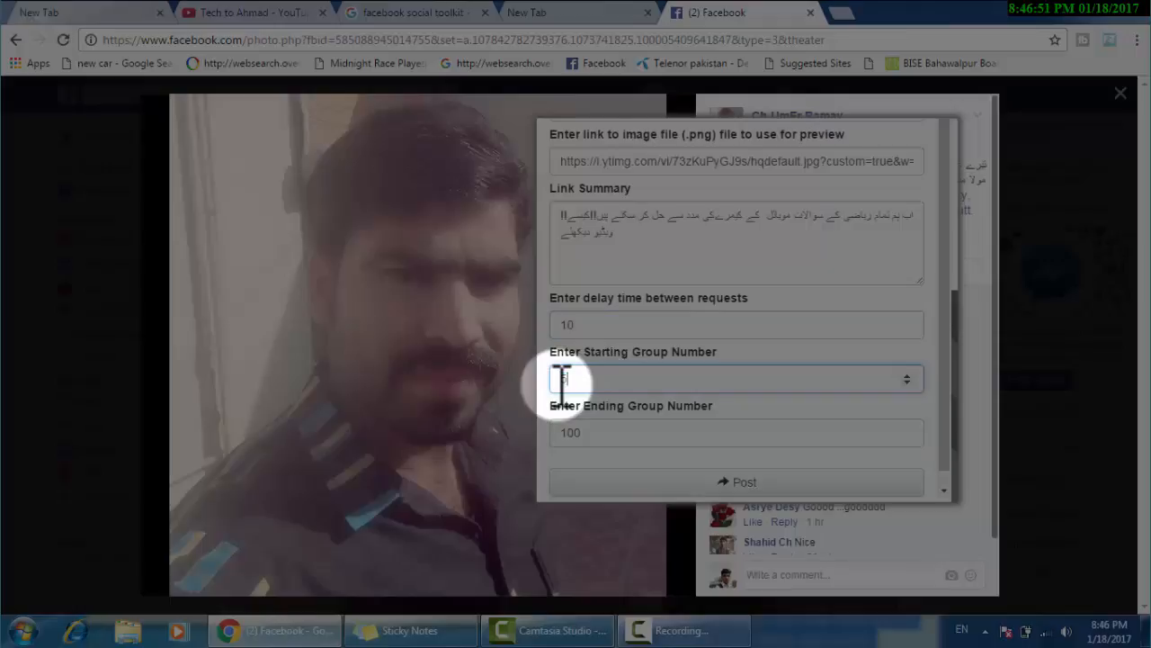
{"action": "key", "text": "BackSpace"}
{"action": "type", "text": "7"}
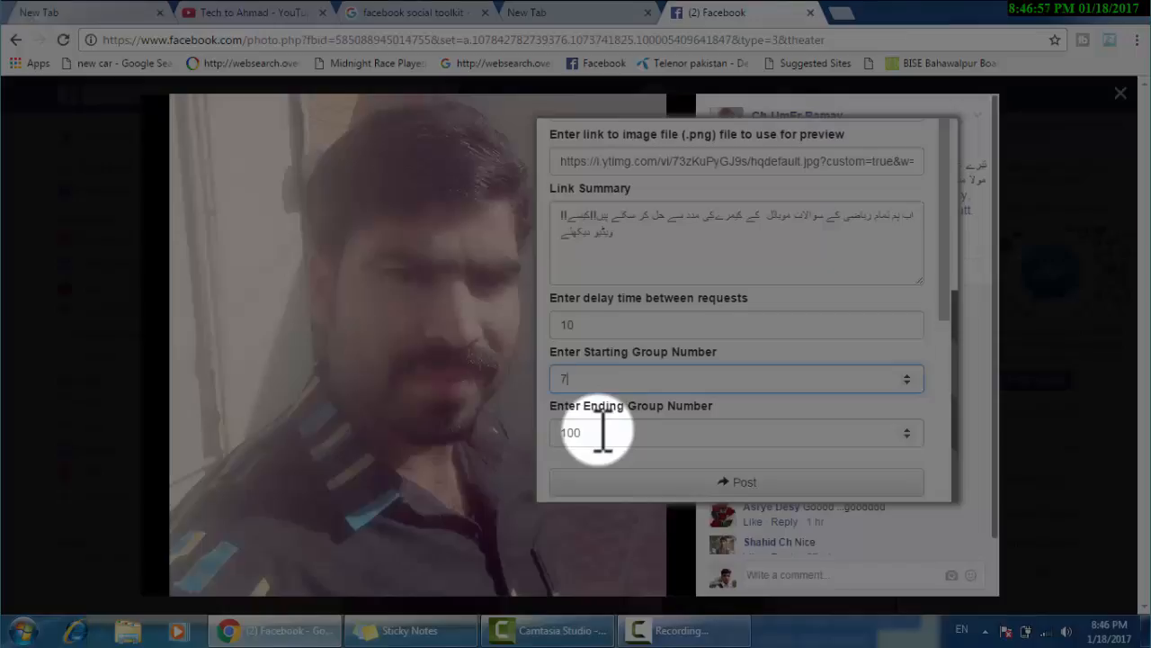
{"action": "double_click", "coordinate": [573, 432]}
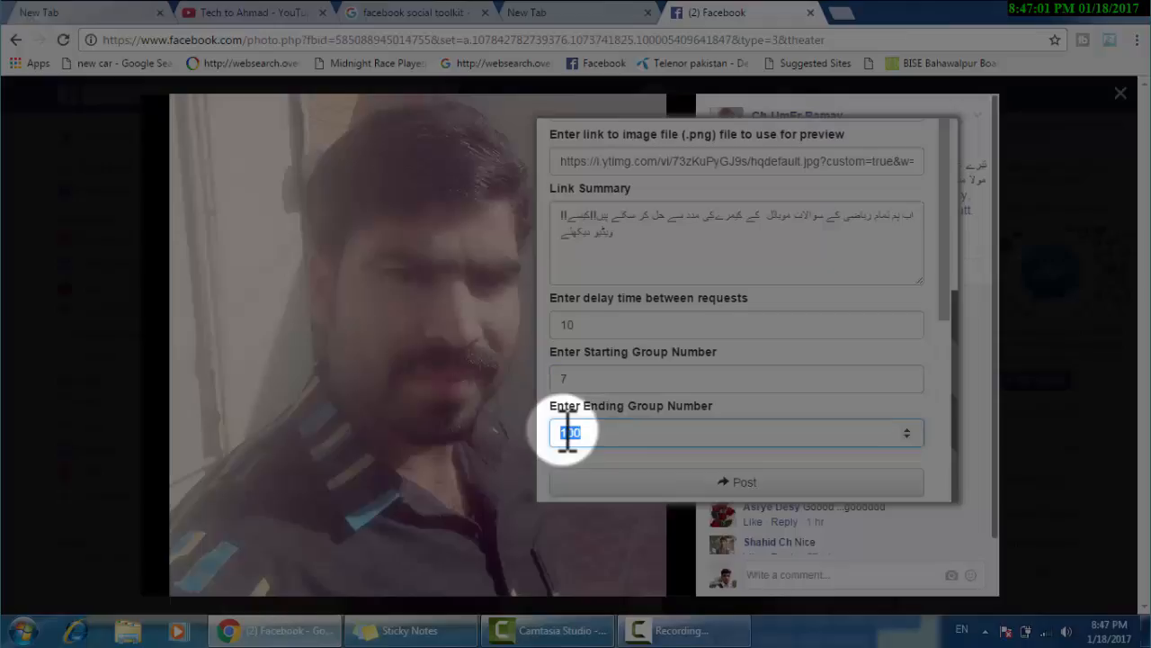
{"action": "type", "text": "70"}
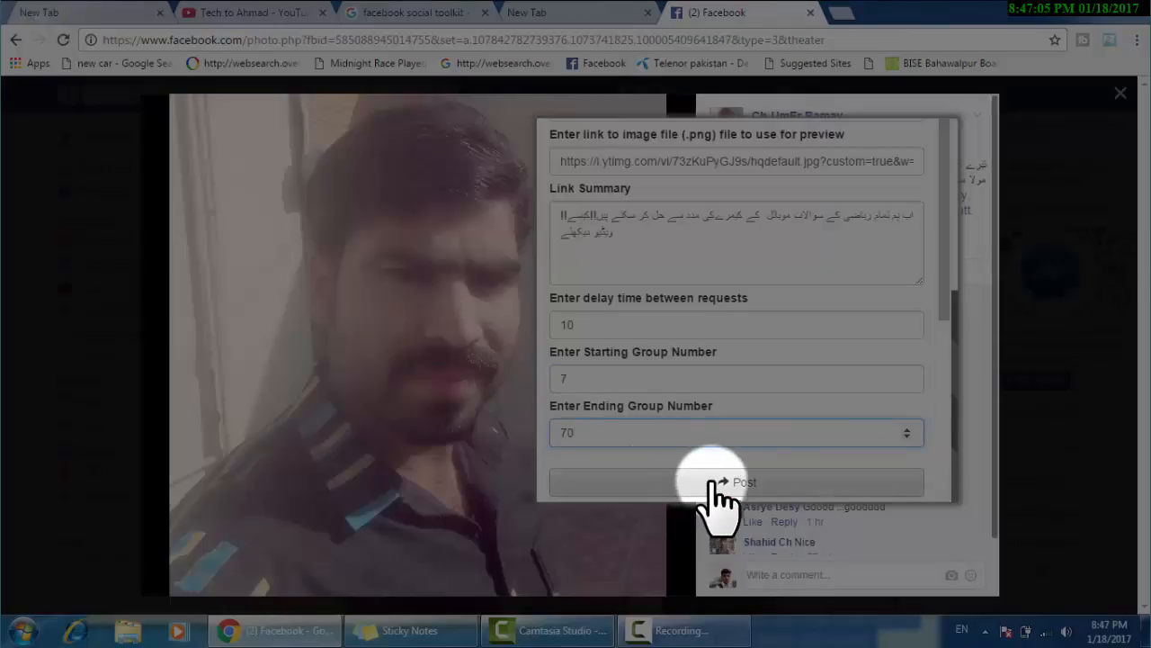
Start posting to the groups, open the published post for group number 7, and return to the Facebook posting page
{"action": "left_click", "coordinate": [773, 481]}
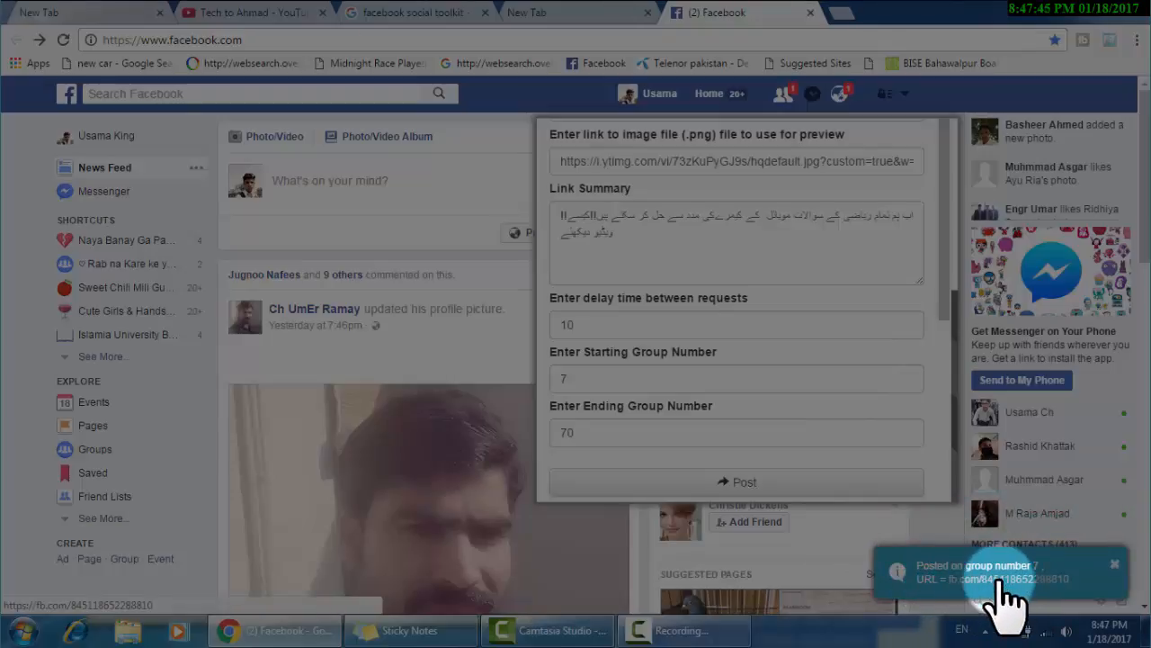
{"action": "left_click", "coordinate": [1003, 594]}
{"action": "left_click", "coordinate": [729, 19]}
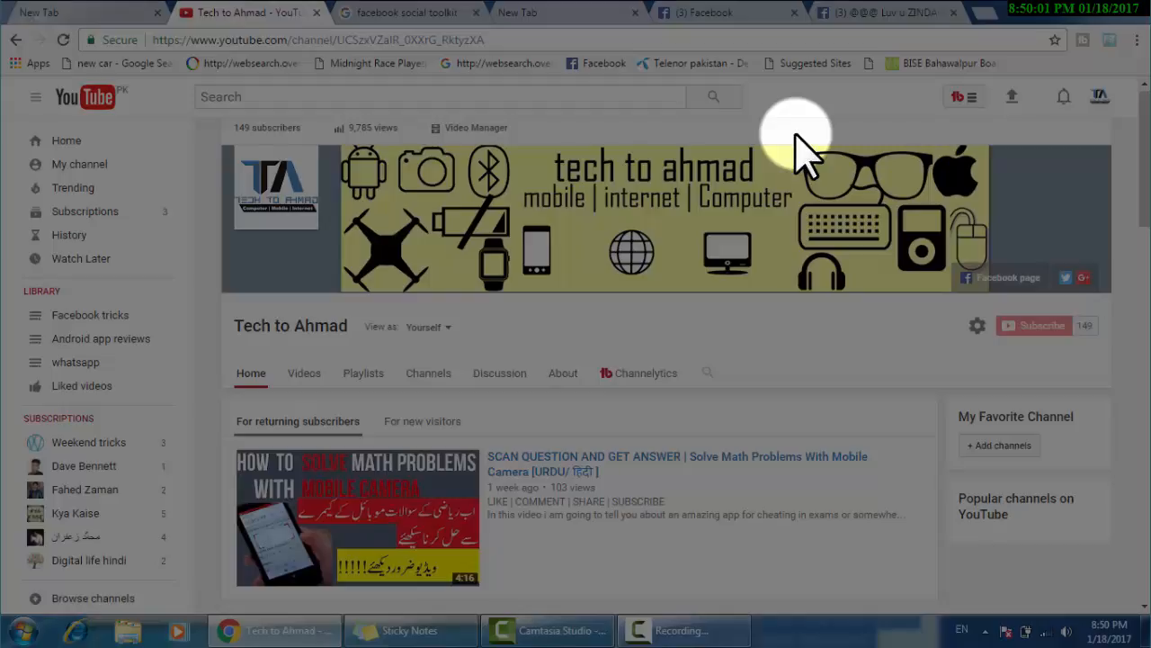
{"action": "left_click", "coordinate": [1048, 331]}
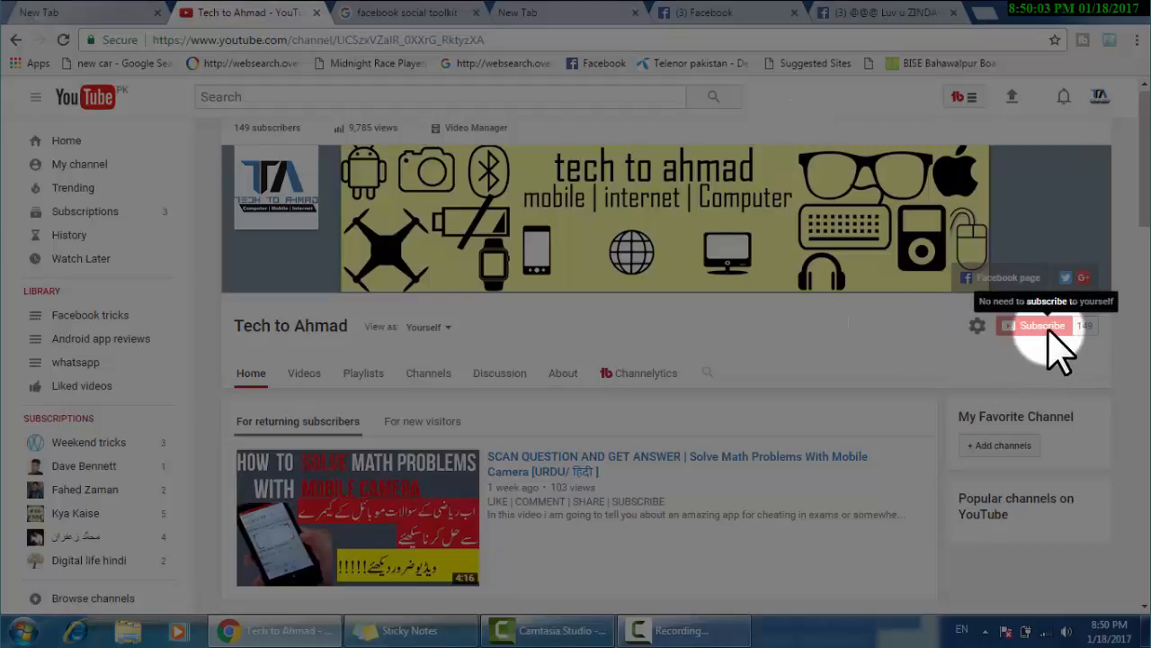